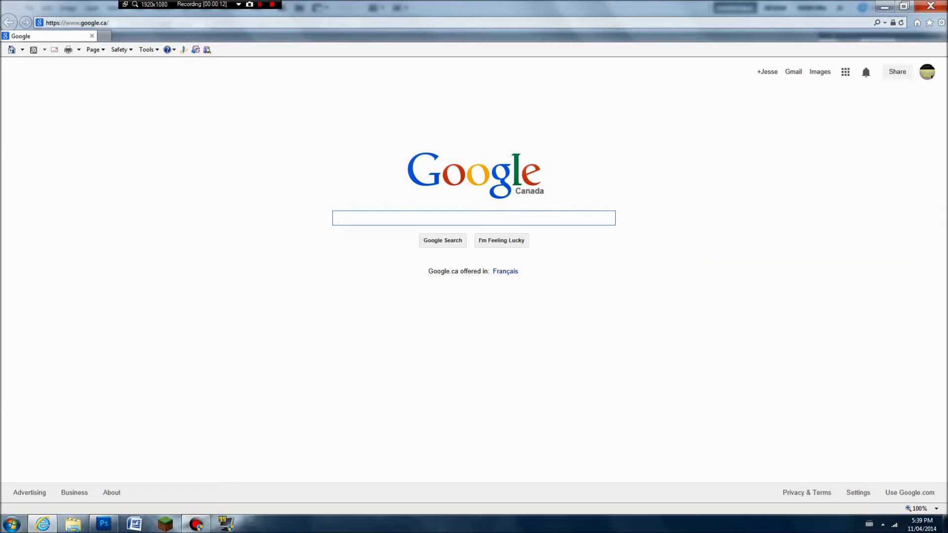
Search Google for "novaskin" and open the Nova Skin Minecraft Skin Editor site.
text(novaskin)
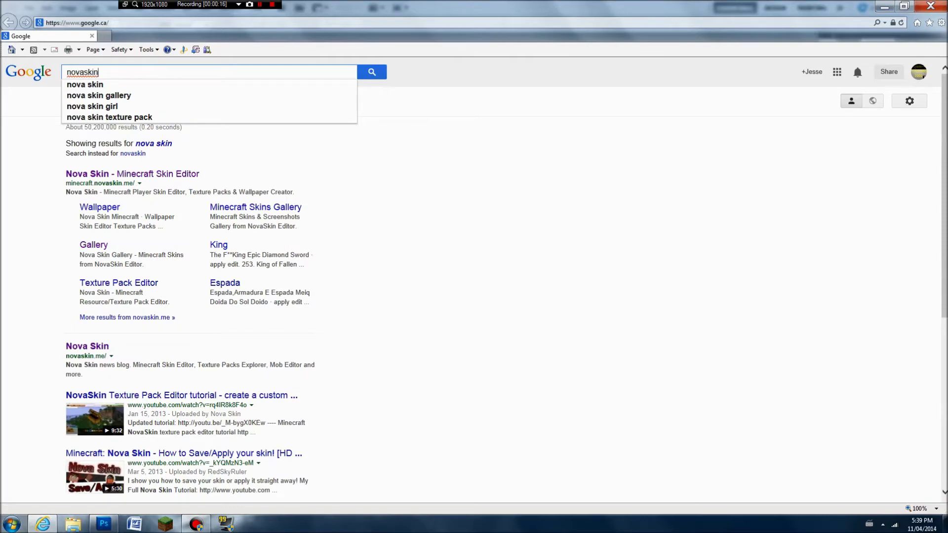
key(Return)
click(128, 148)
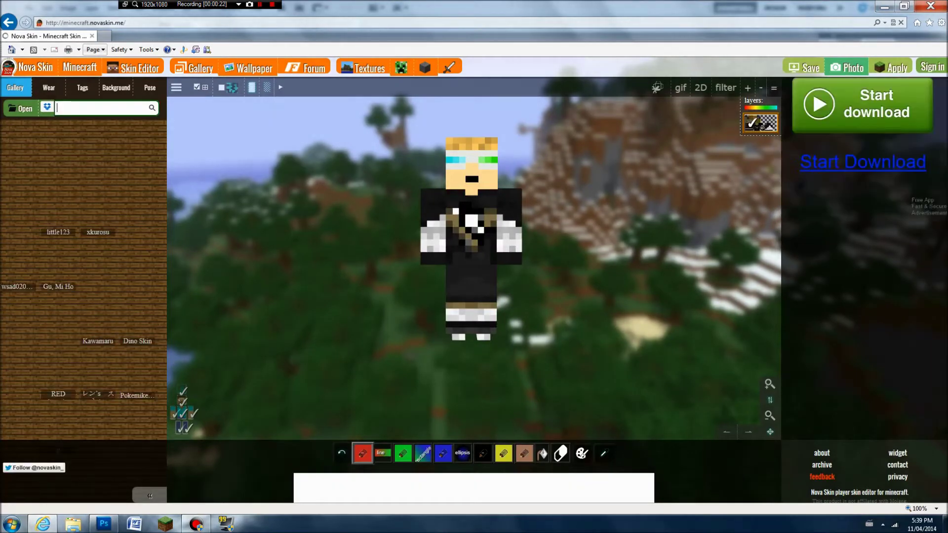
Show the pose options, turn the skin character slightly sideways and capture a screenshot of the editor page.
click(150, 88)
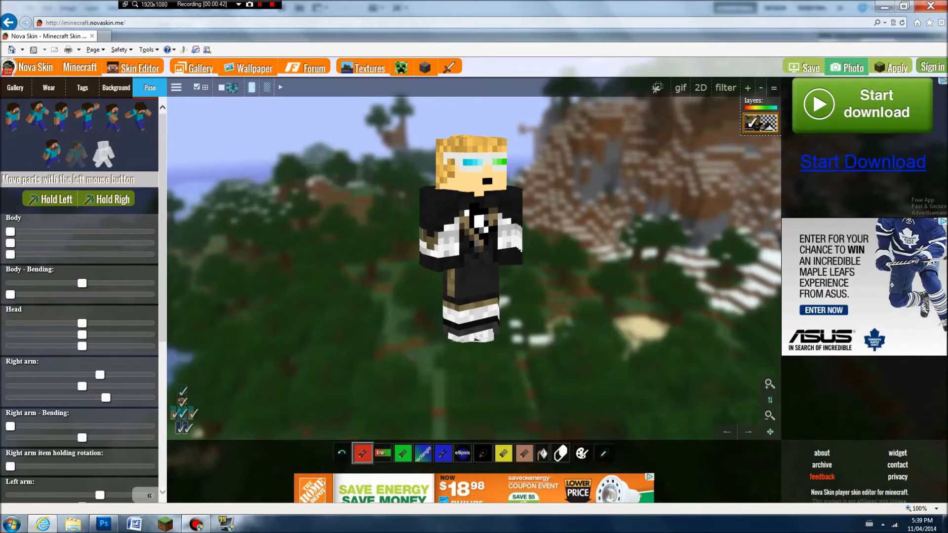
key(alt)
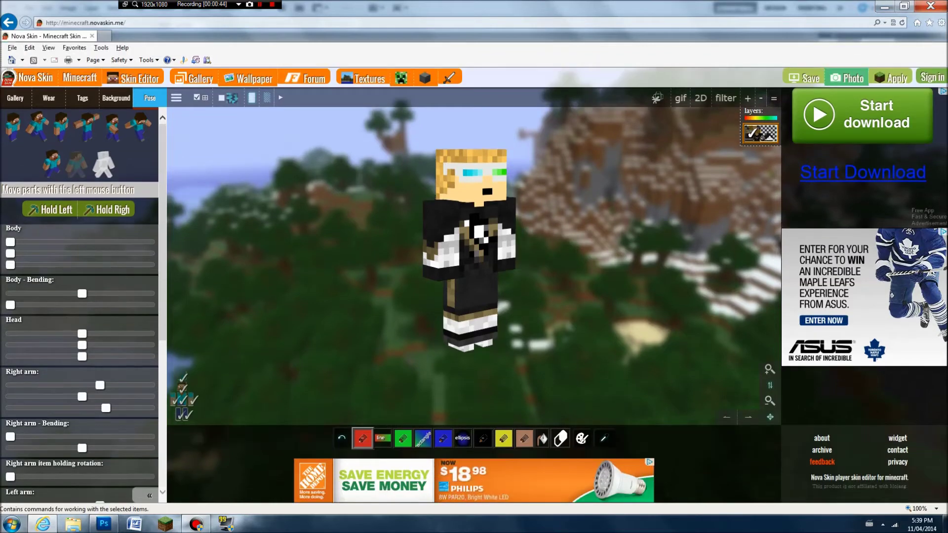
drag(568, 257, 567, 242)
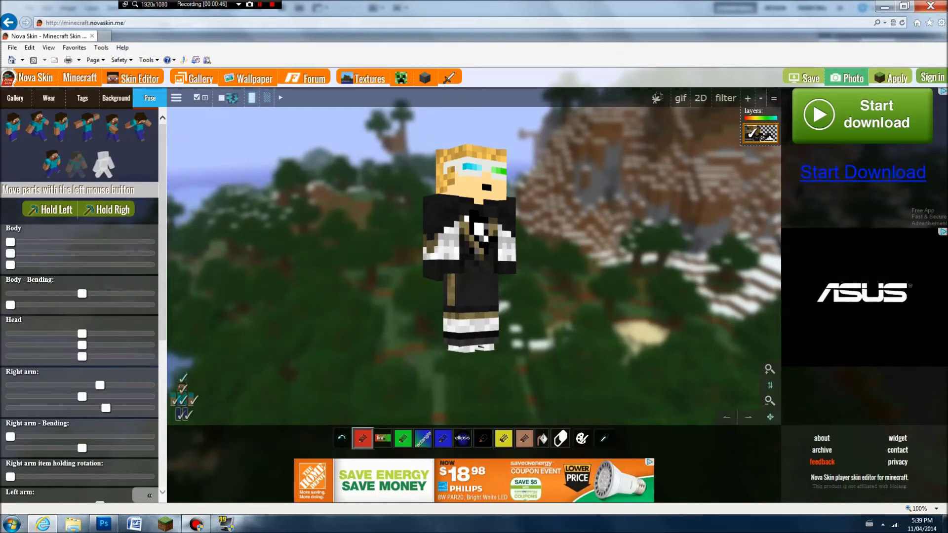
key(Escape)
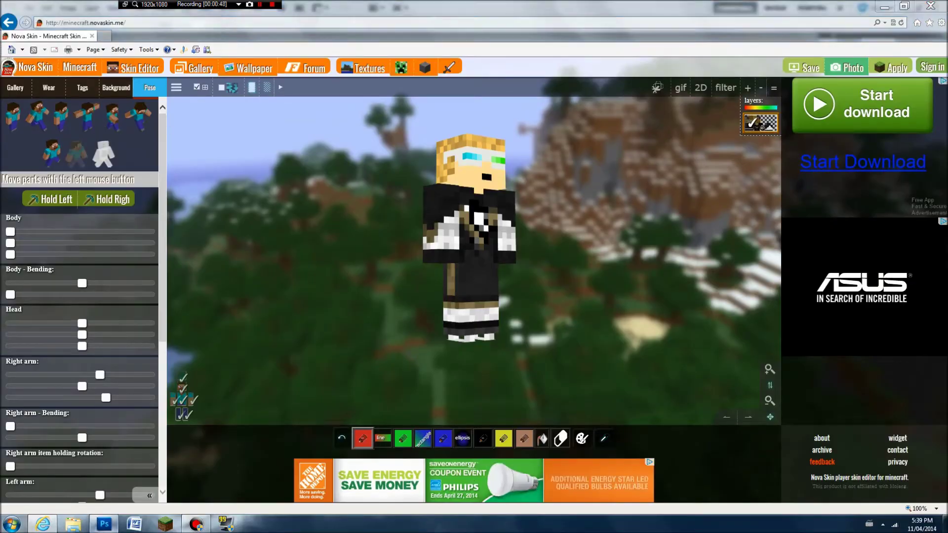
Switch to Photoshop and create a new document 1280 pixels wide and 720 pixels high.
click(103, 524)
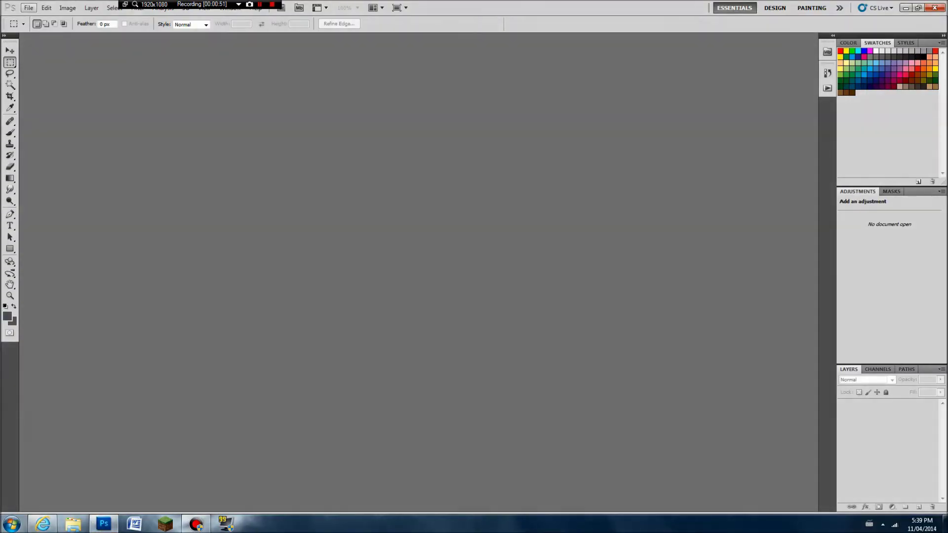
click(29, 8)
click(36, 18)
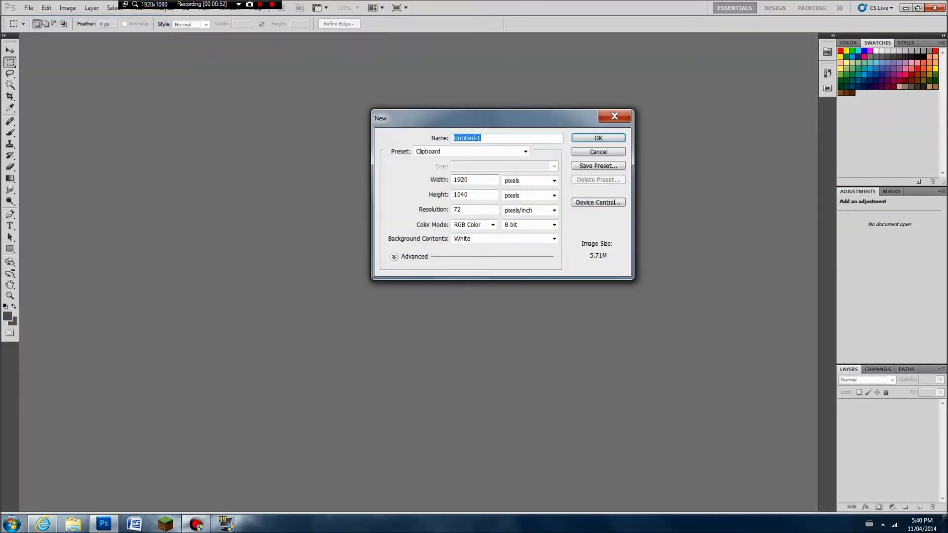
click(473, 180)
key(BackSpace)
key(BackSpace)
key(BackSpace)
key(BackSpace)
text(12)
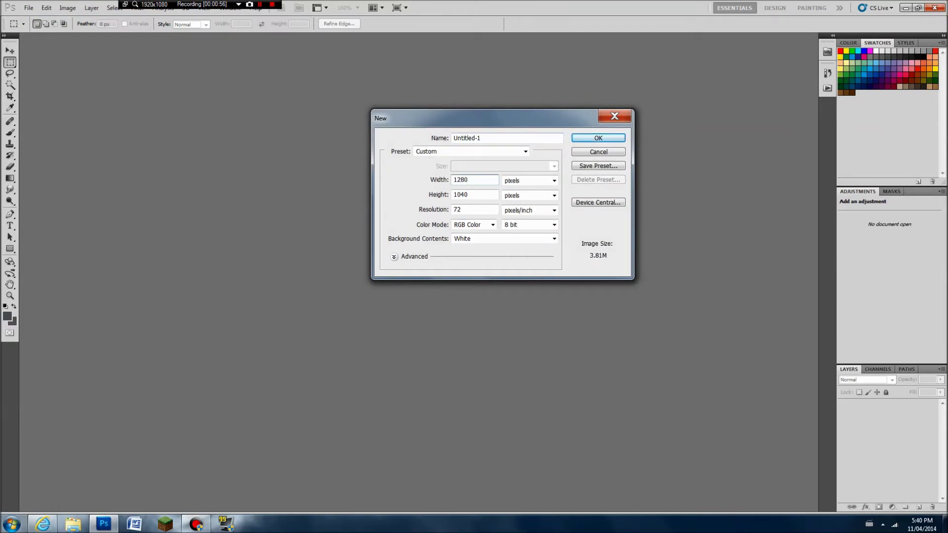
key(BackSpace)
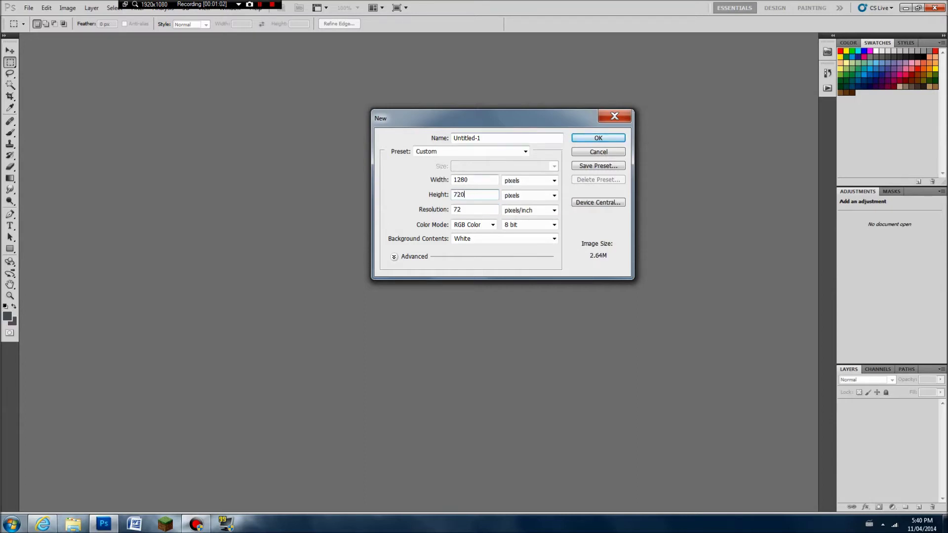
key(Return)
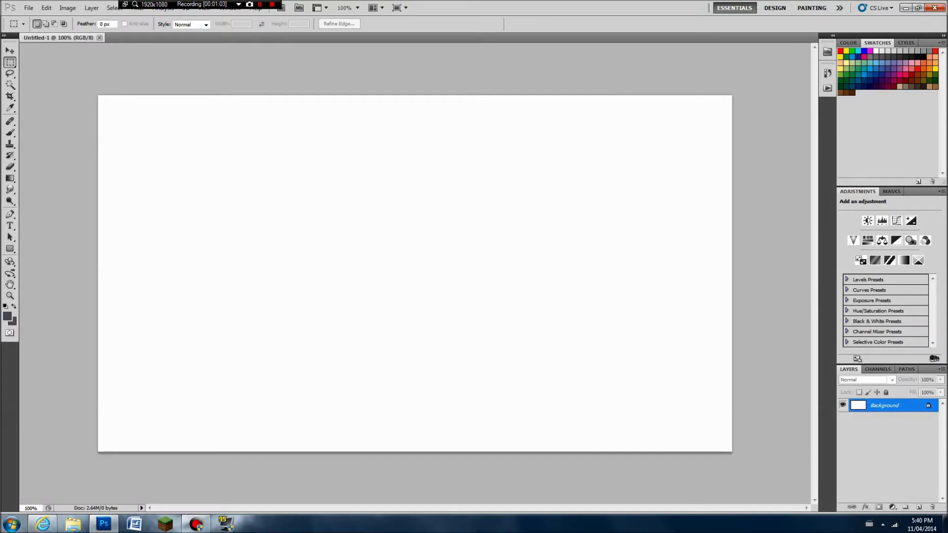
Paste the captured screenshot and enlarge it to about 175%, positioned with the character on the left side of the canvas.
key(ctrl+v)
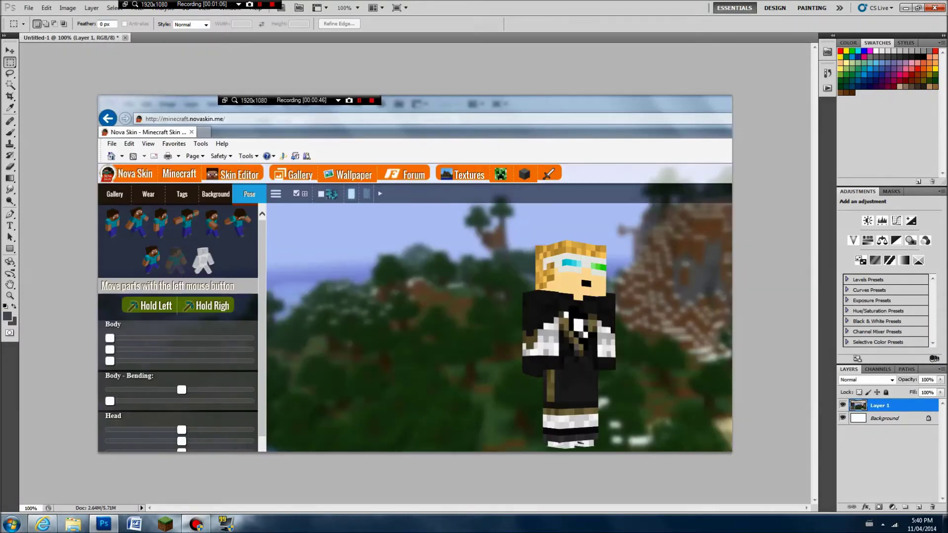
key(v)
drag(493, 257, 232, 331)
key(ctrl+t)
drag(493, 296, 208, 375)
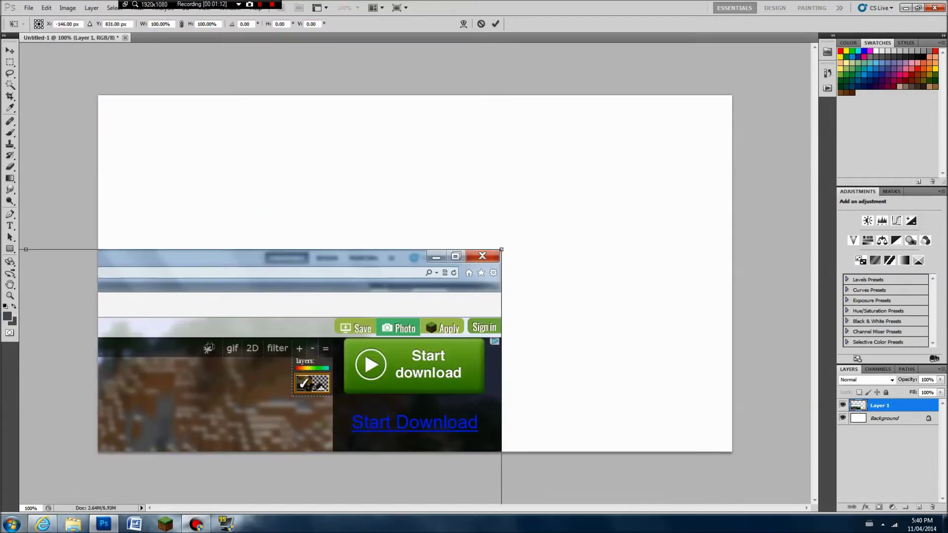
drag(501, 249, 947, 7)
drag(251, 385, 1, 468)
drag(365, 247, 237, 419)
drag(520, 264, 780, 121)
drag(637, 232, 804, 87)
drag(118, 425, 230, 296)
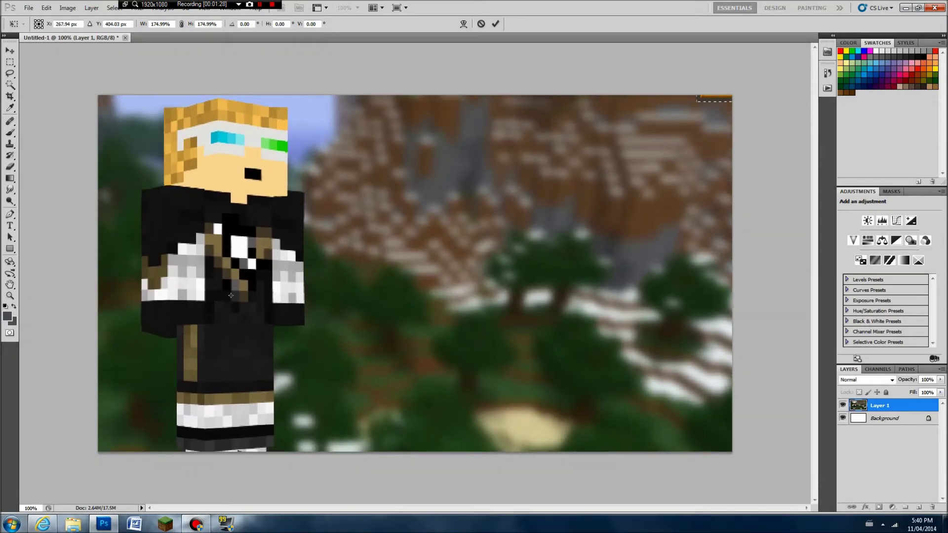
Switch to Internet Explorer and load google.ca.
click(43, 524)
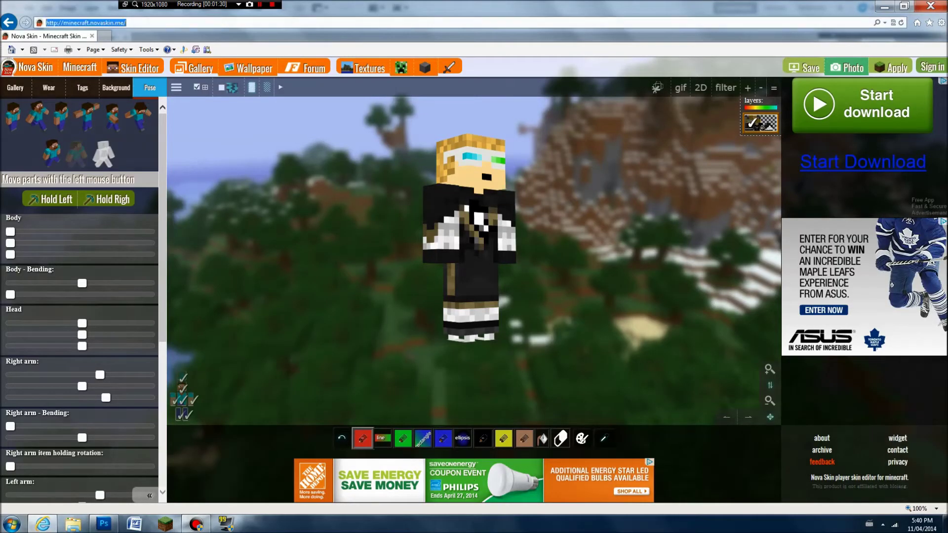
text(google.ca/)
key(Return)
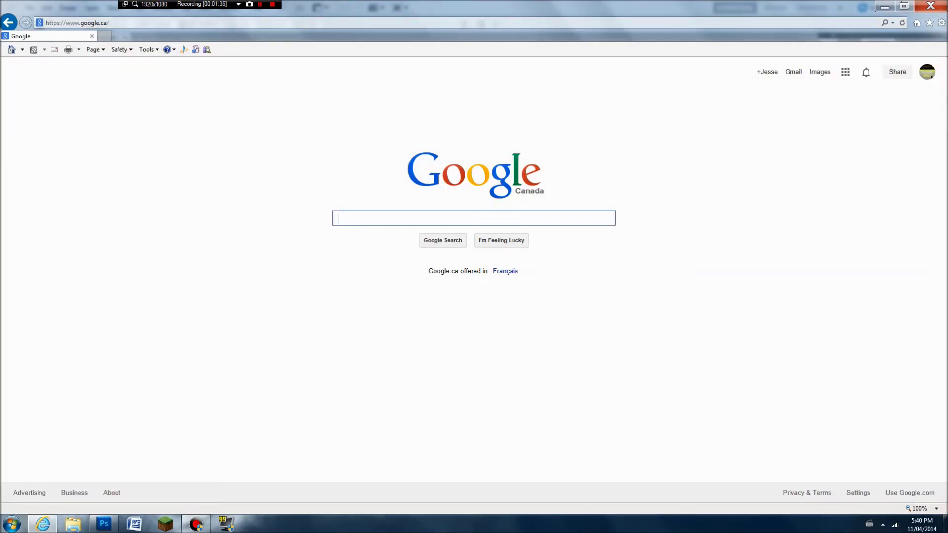
Return to Photoshop, apply the pending transformation and draw a large text box over the background beside the character.
click(104, 524)
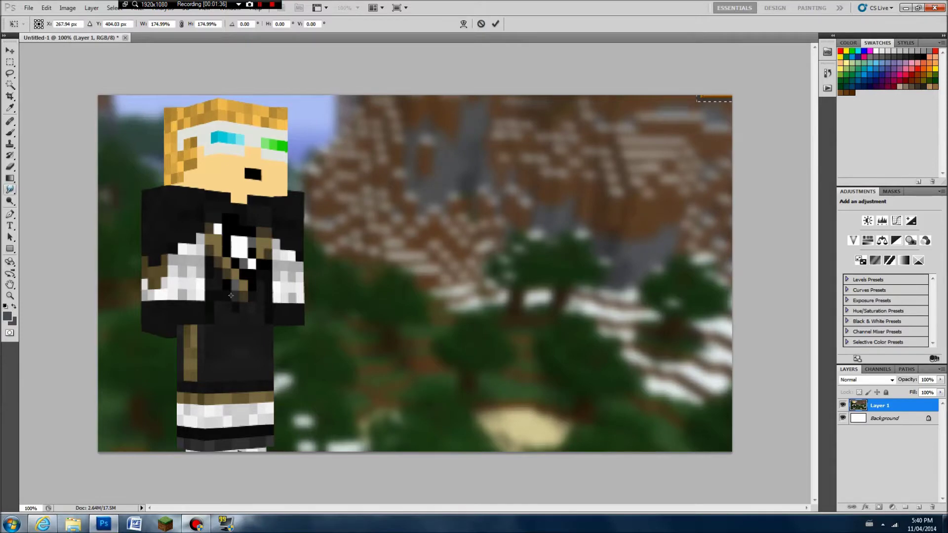
click(10, 225)
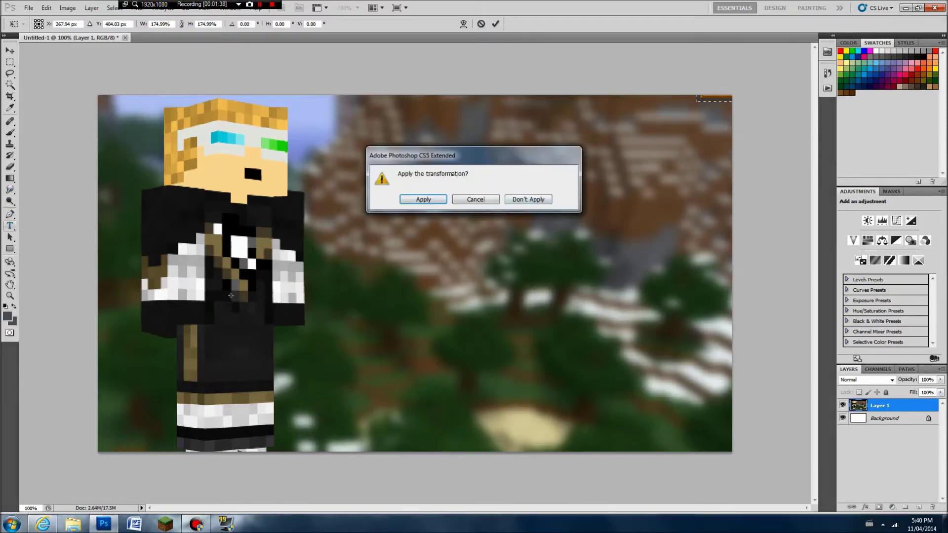
key(Return)
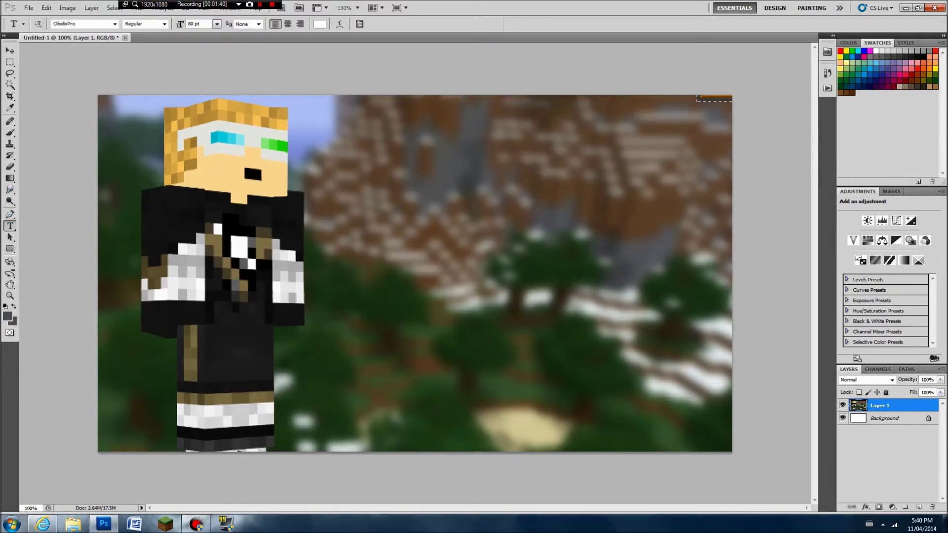
drag(566, 272, 698, 428)
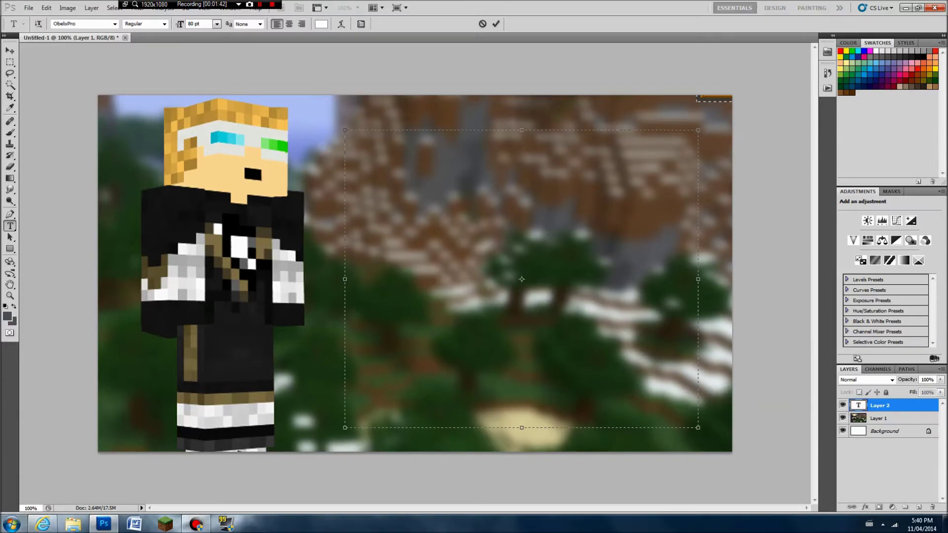
text(MINECRAFT)
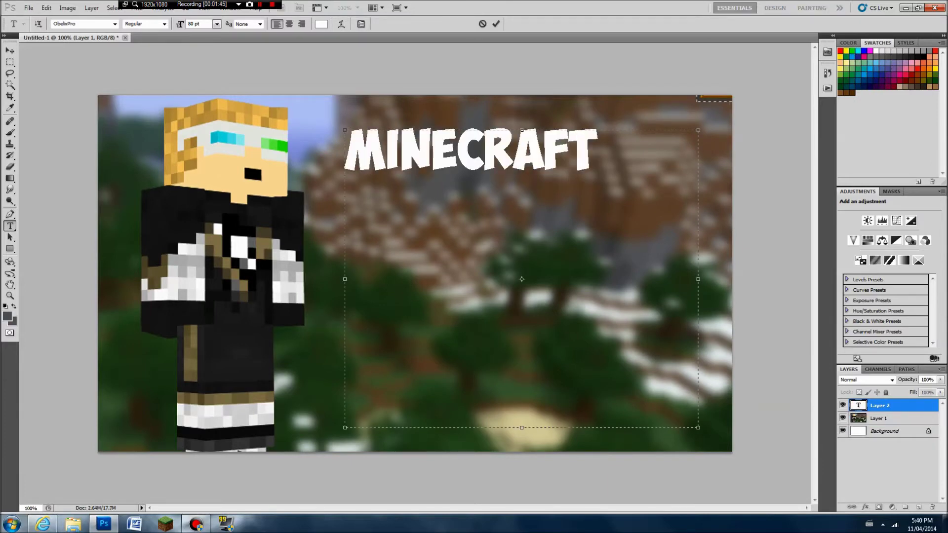
key(ctrl+a)
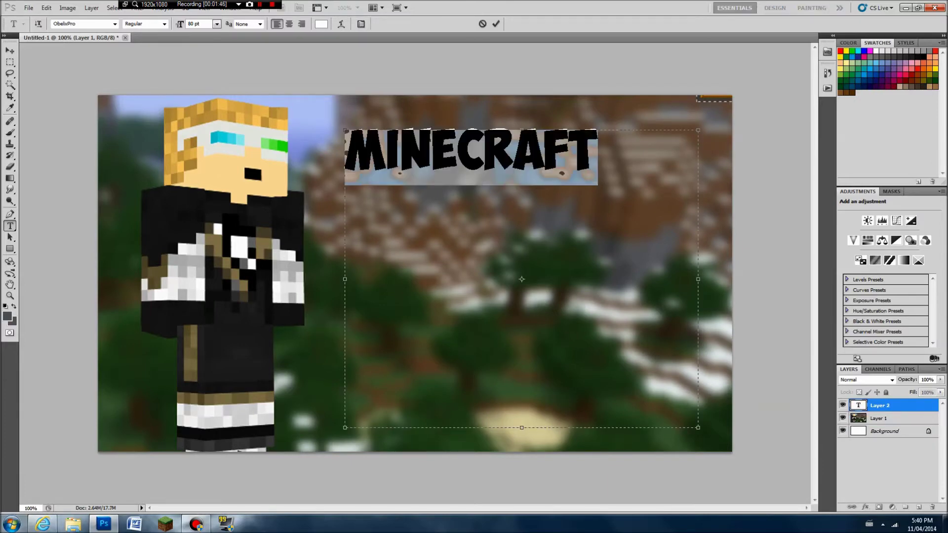
click(597, 158)
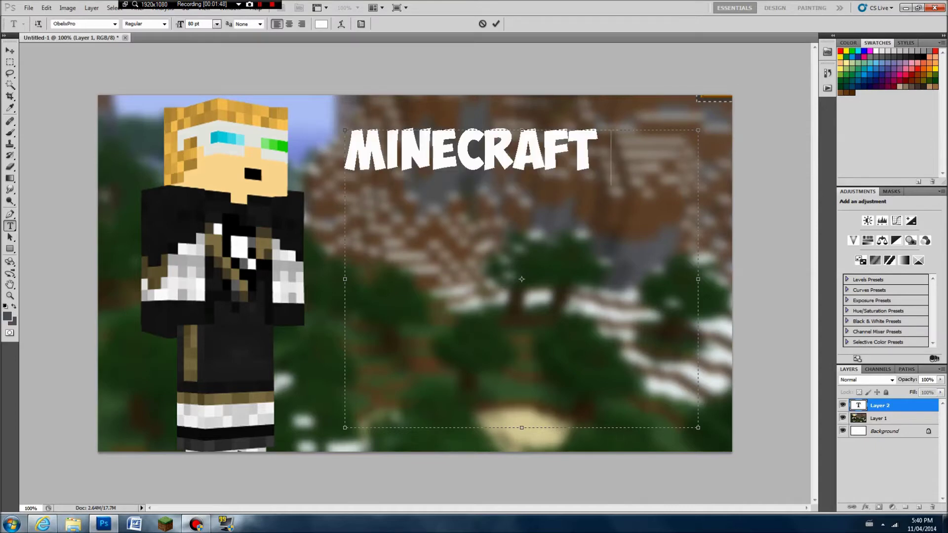
text(HO)
key(BackSpace)
key(BackSpace)
key(ctrl+a)
Enter the title "HOW TO MAKE A COOL EASY MINECRAFT THUMBNAIL" in the text box, starting a new line after "MAKE".
text(HOW TO MAKE)
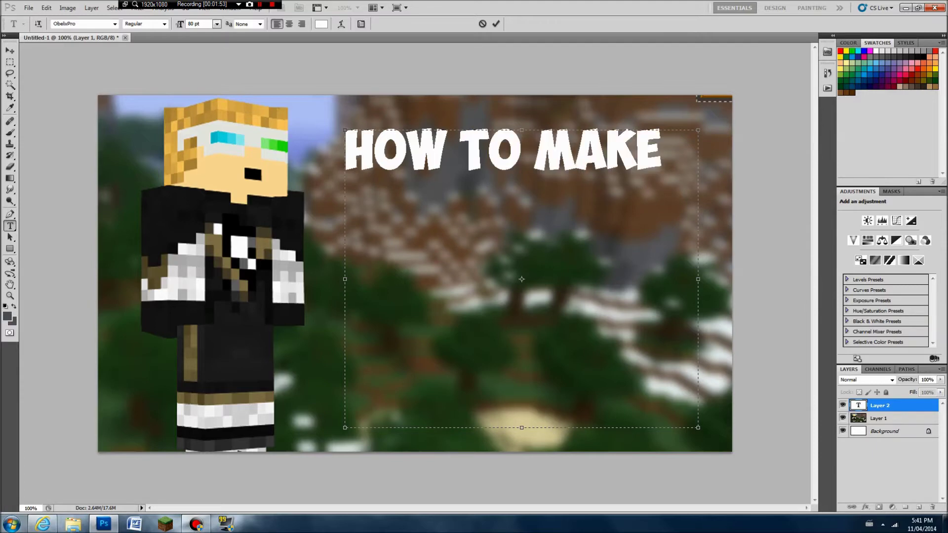
key(Return)
text(A CO)
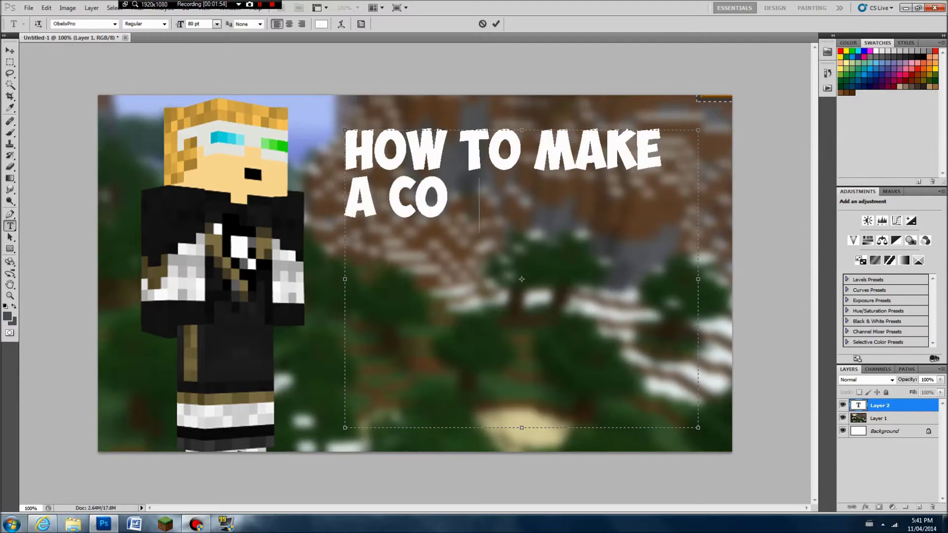
text(OL EASY M)
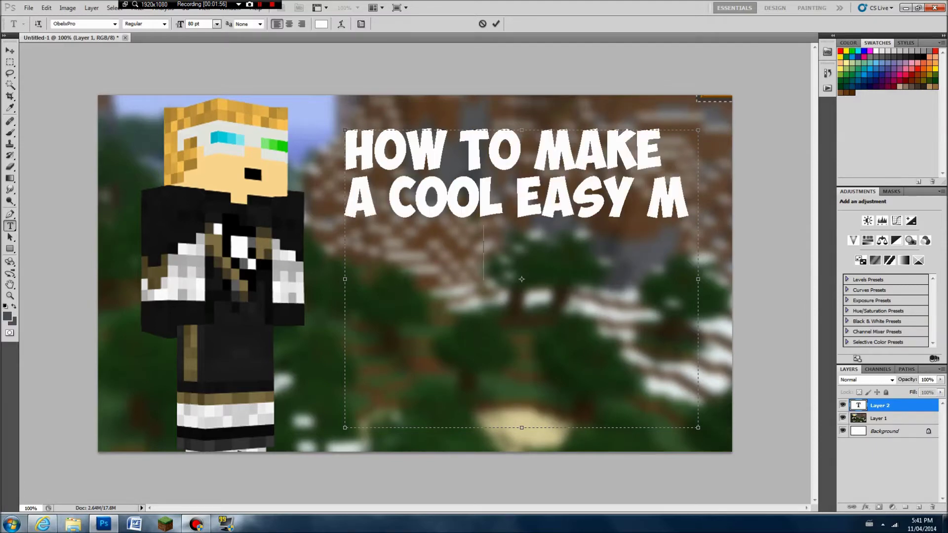
text(INECRAFT THUMBNAIL)
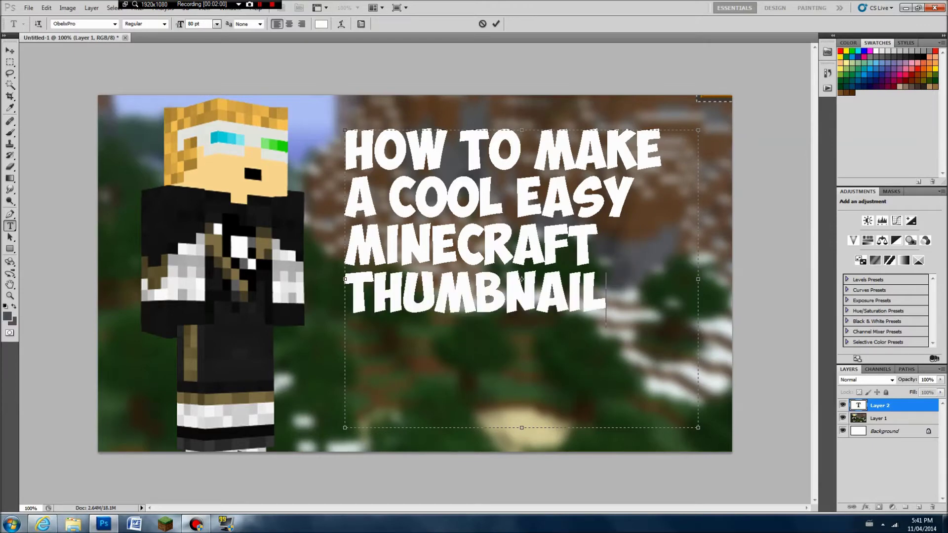
key(ctrl+Return)
Give the title text layer a Stroke, Drop Shadow, Inner Shadow, Outer Glow, Inner Glow, and Bevel and Emboss with Texture.
click(899, 405)
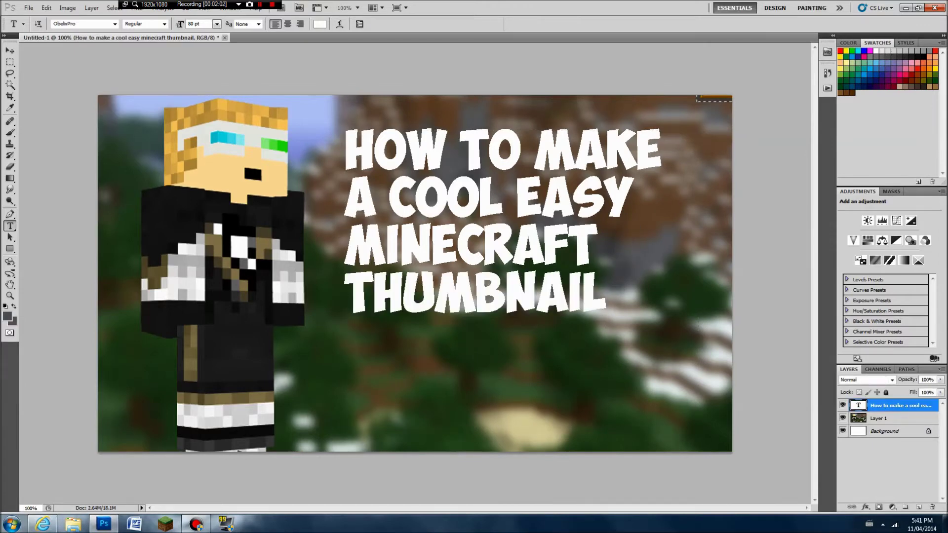
right_click(899, 405)
click(884, 130)
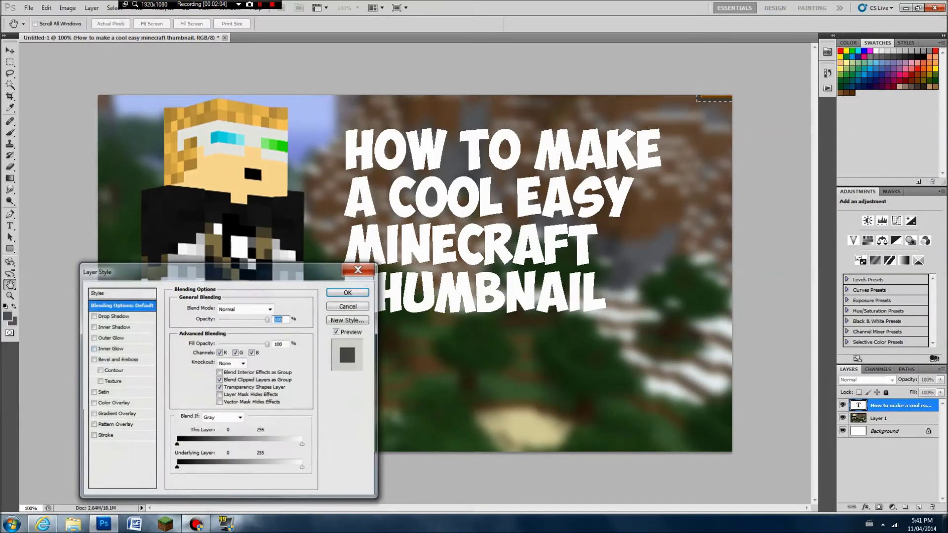
click(113, 316)
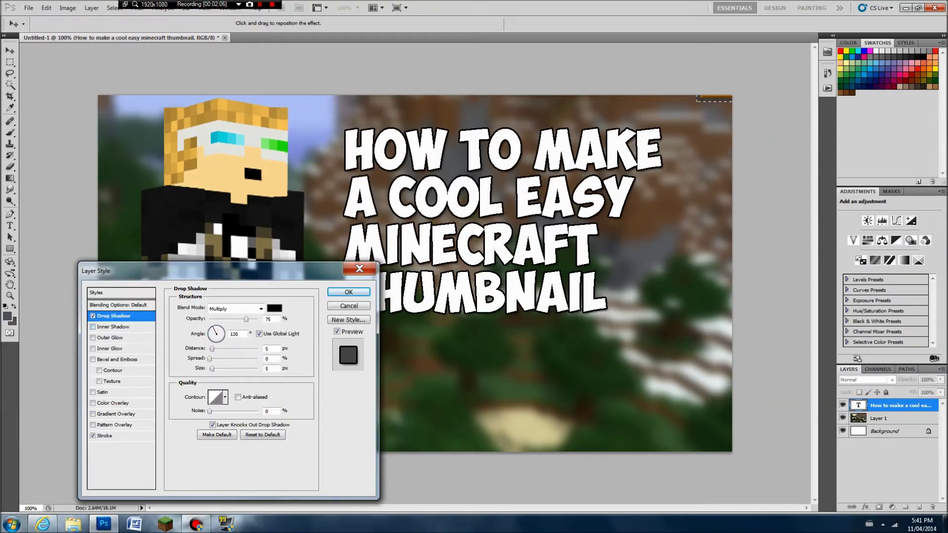
click(114, 327)
click(110, 349)
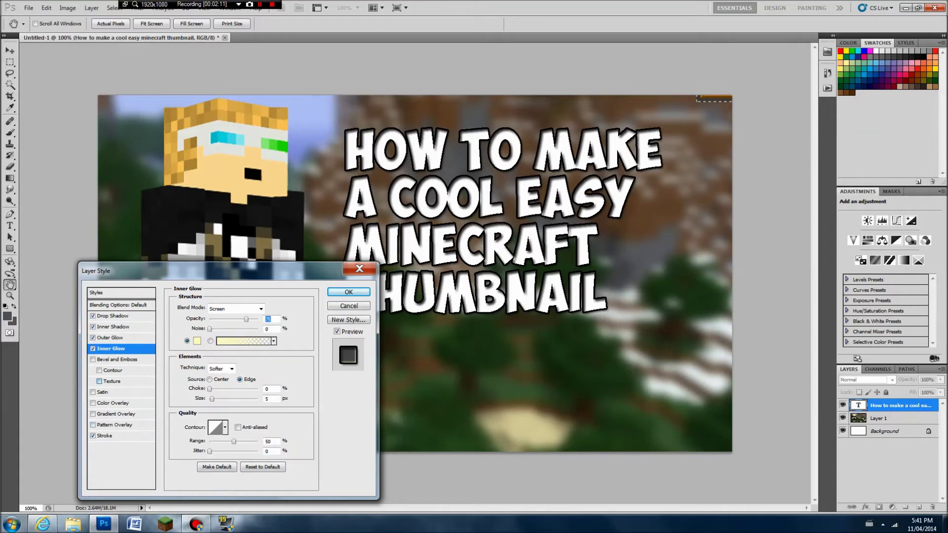
click(112, 381)
drag(233, 349, 221, 349)
Add a Gradient Overlay to the title using the green-to-transparent preset and apply the layer style.
click(115, 414)
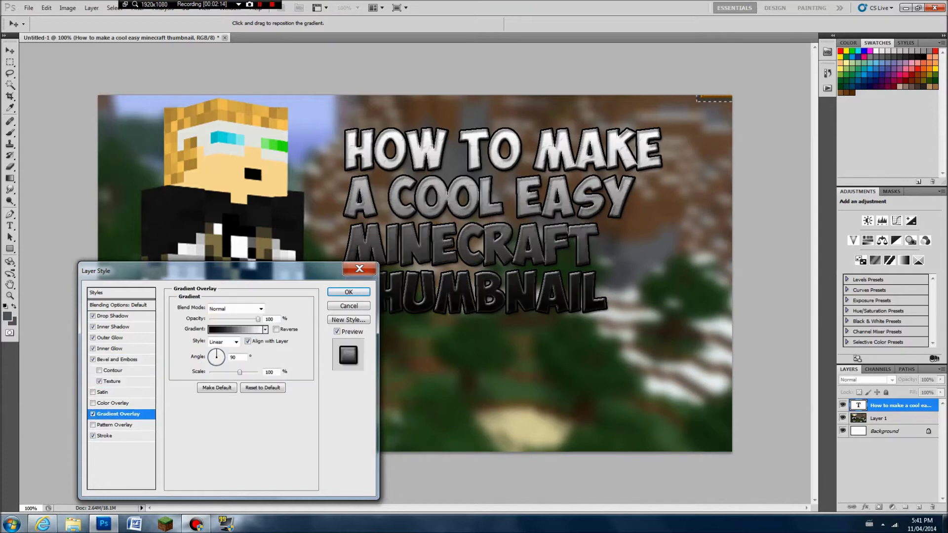
click(235, 329)
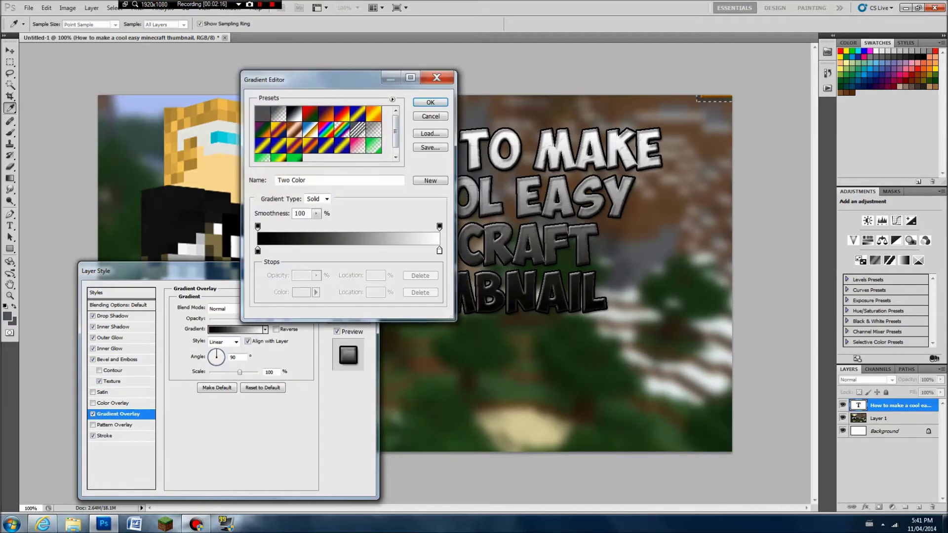
click(373, 146)
key(Return)
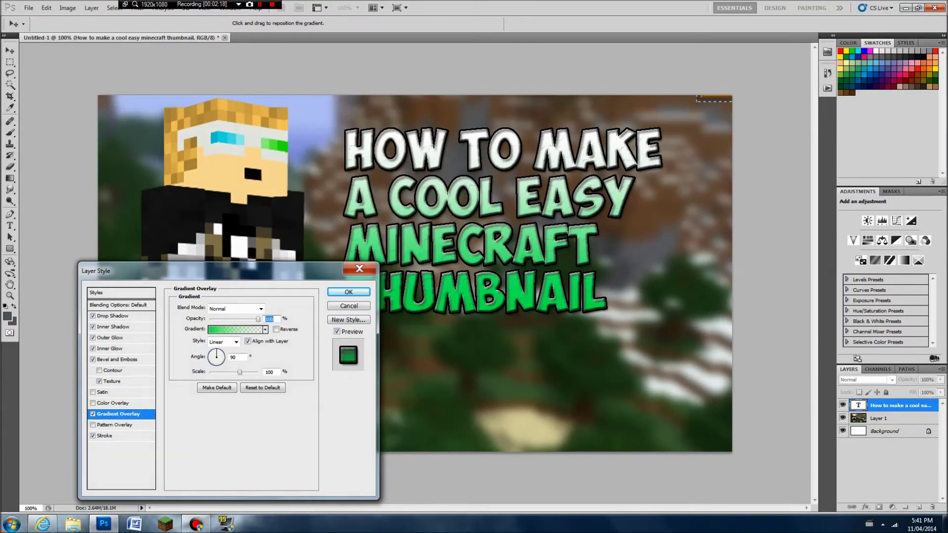
key(Return)
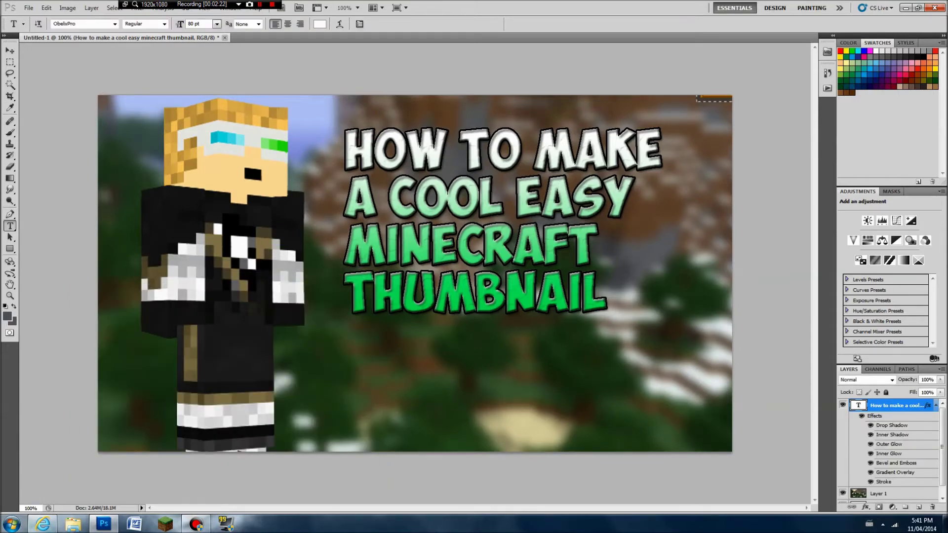
Switch to Internet Explorer, search Google Images for "diamond sword" and browse the results.
click(43, 524)
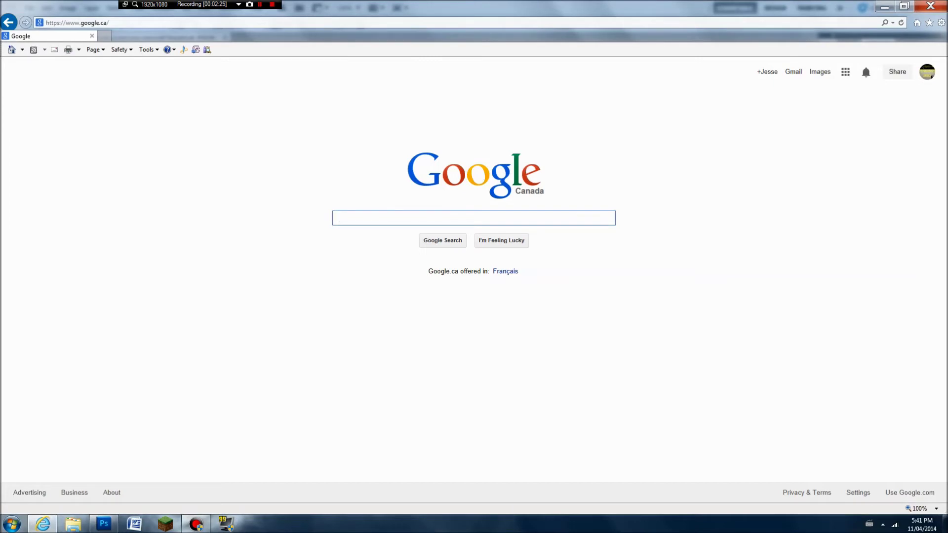
text(diamond sword)
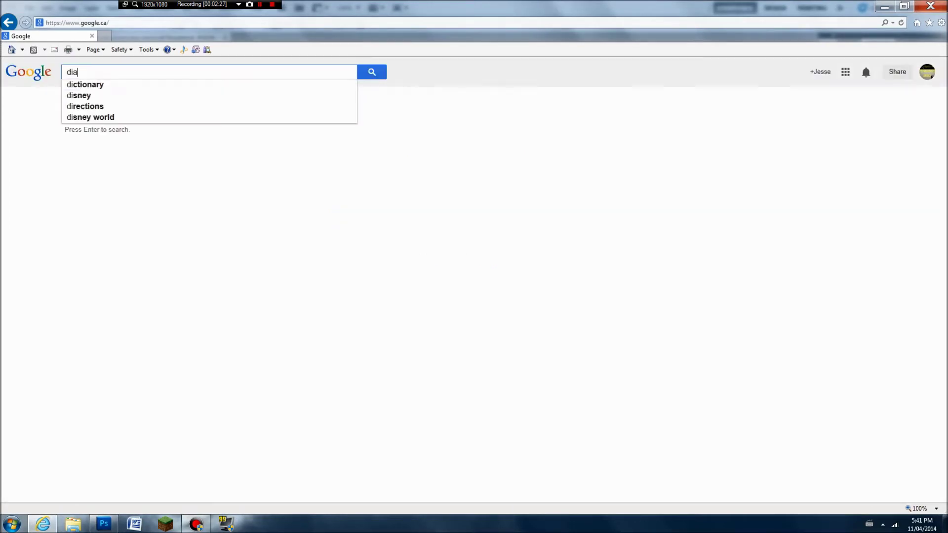
key(Return)
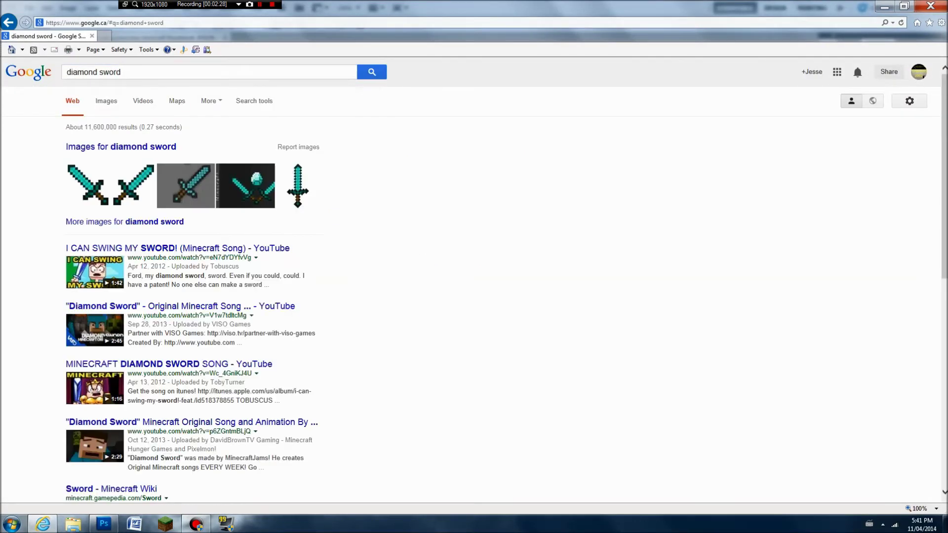
click(106, 101)
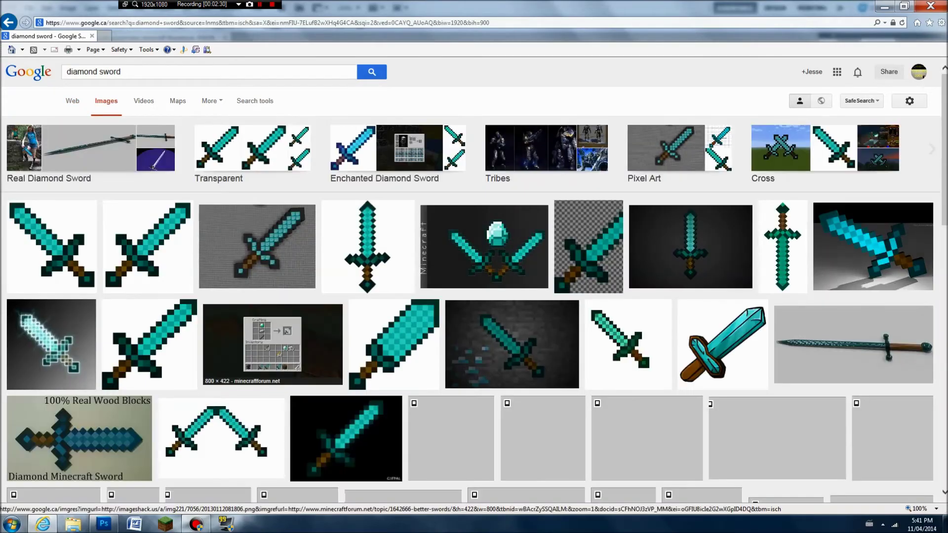
scroll(394, 277, down, 4)
scroll(393, 278, up, 3)
scroll(273, 345, down, 4)
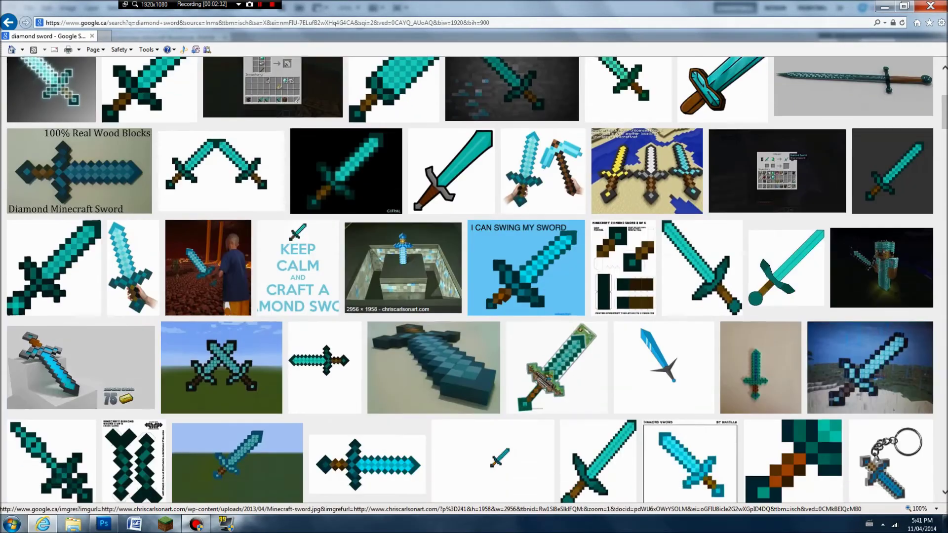
scroll(273, 345, up, 5)
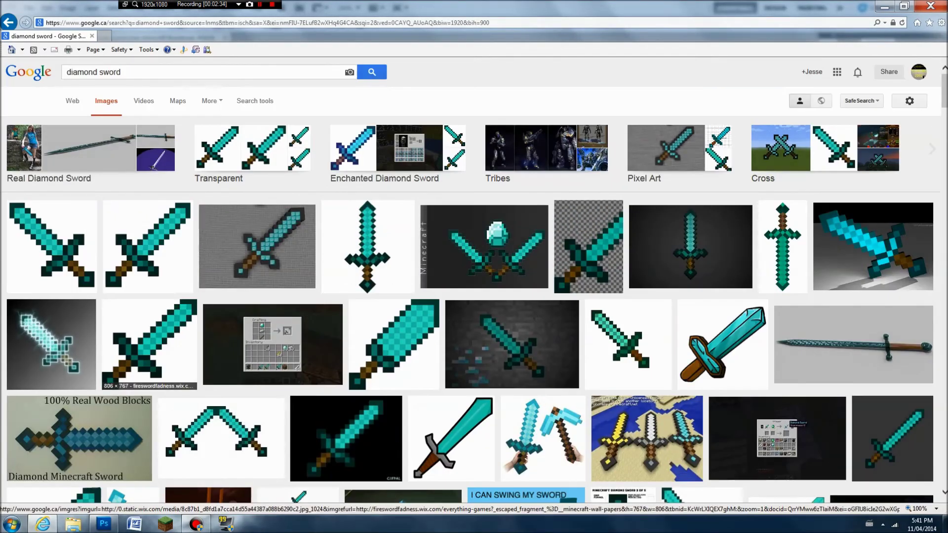
Open the upright diamond sword picture on a white background at full size and copy the image.
click(367, 247)
click(696, 269)
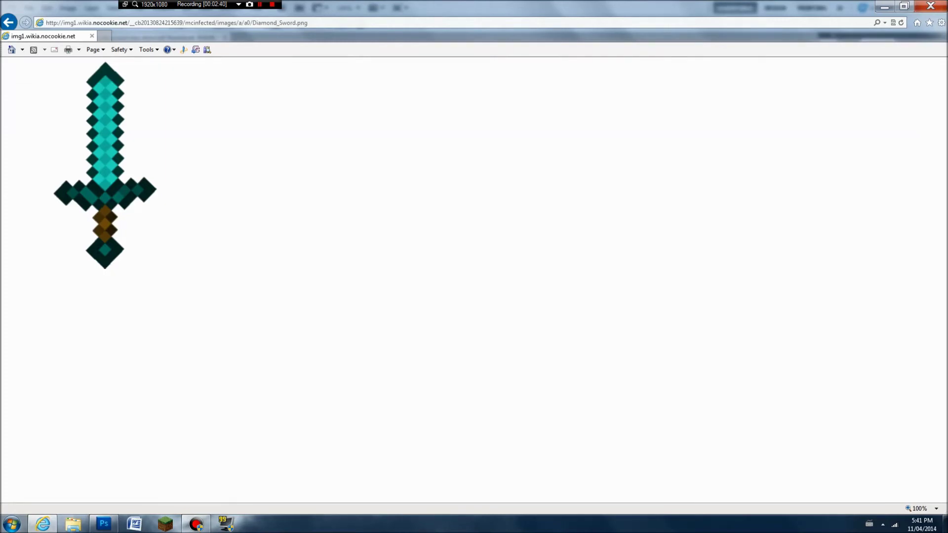
right_click(70, 159)
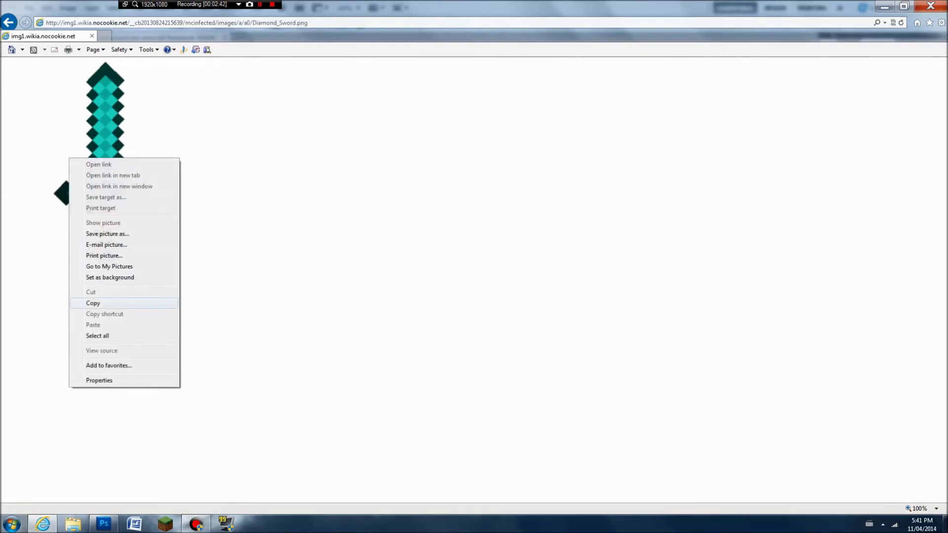
click(94, 303)
Return to Photoshop, paste the sword picture into the thumbnail and shift it slightly down and to the left.
key(alt+Tab)
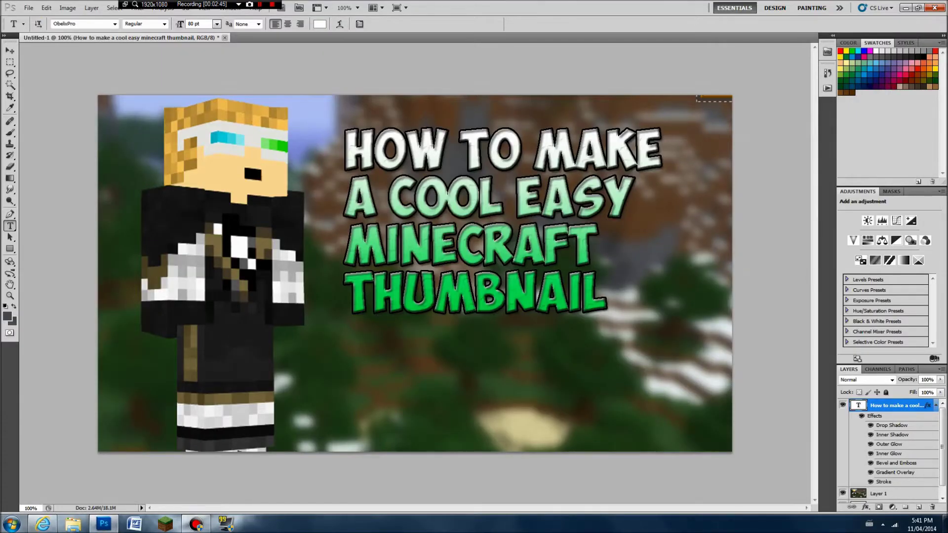
key(ctrl+v)
key(v)
drag(415, 273, 385, 296)
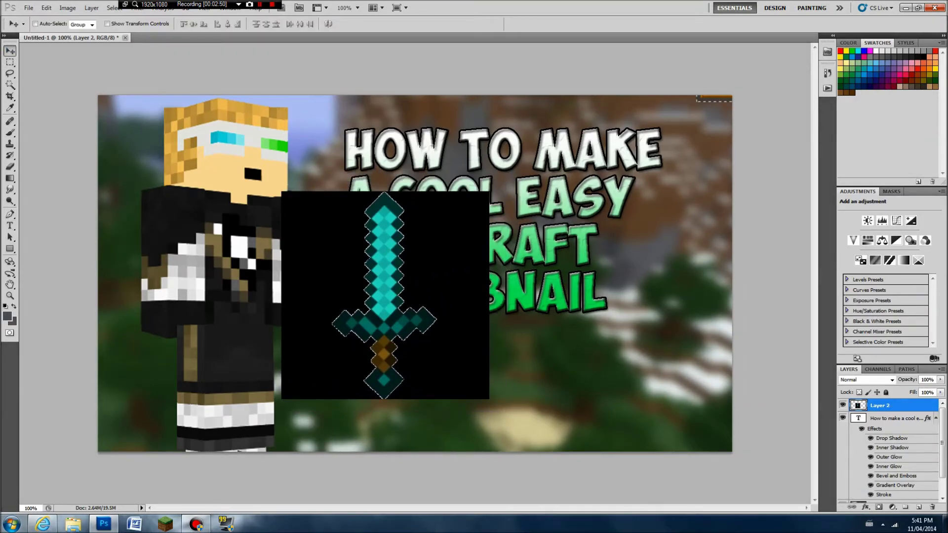
Select the black background around the sword with the Magic Wand and invert the selection.
click(114, 8)
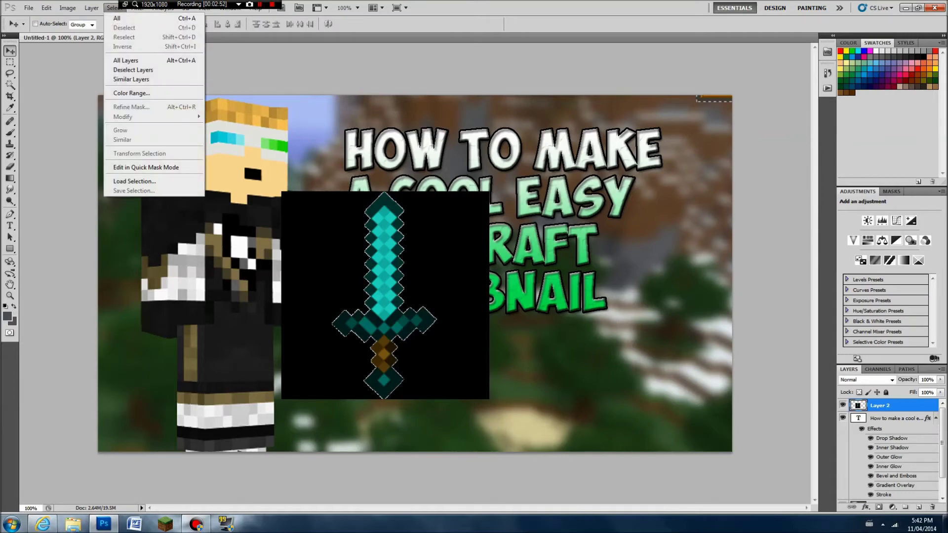
key(Escape)
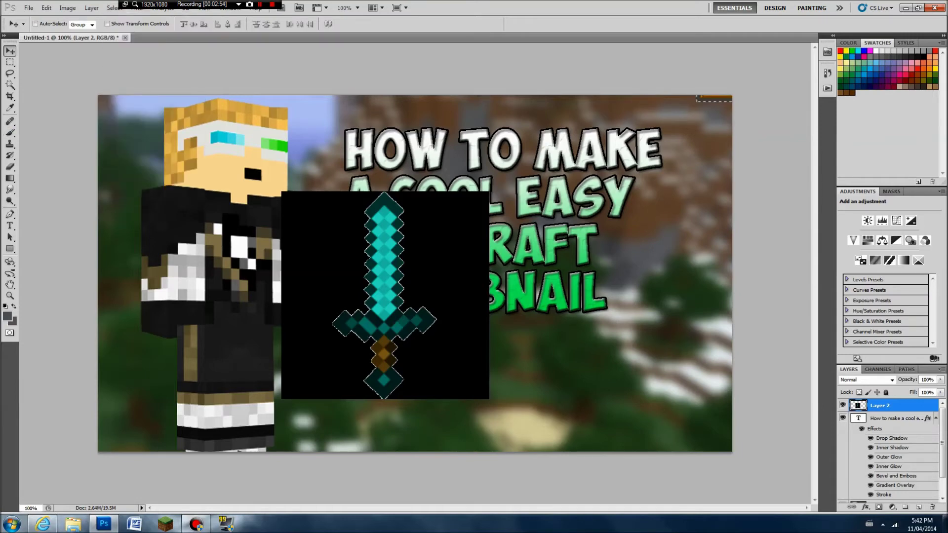
click(10, 84)
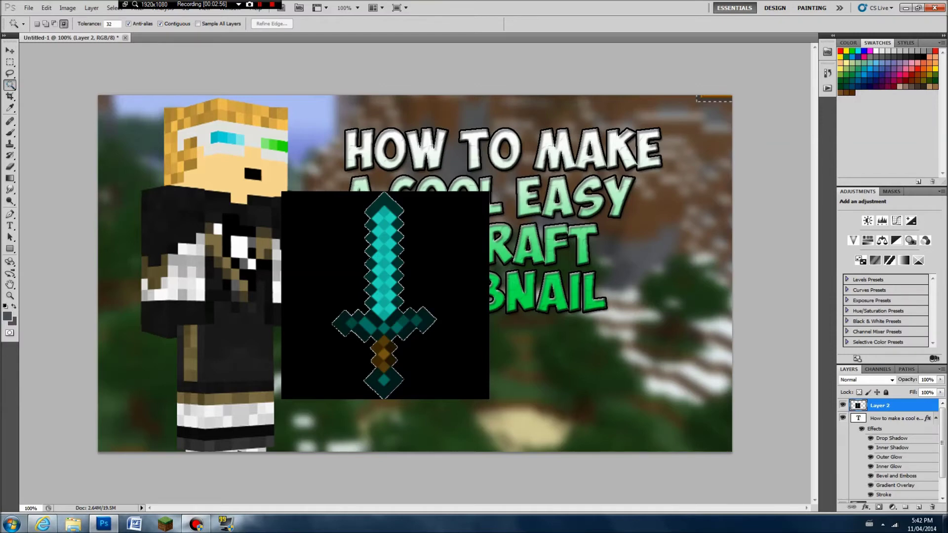
click(326, 256)
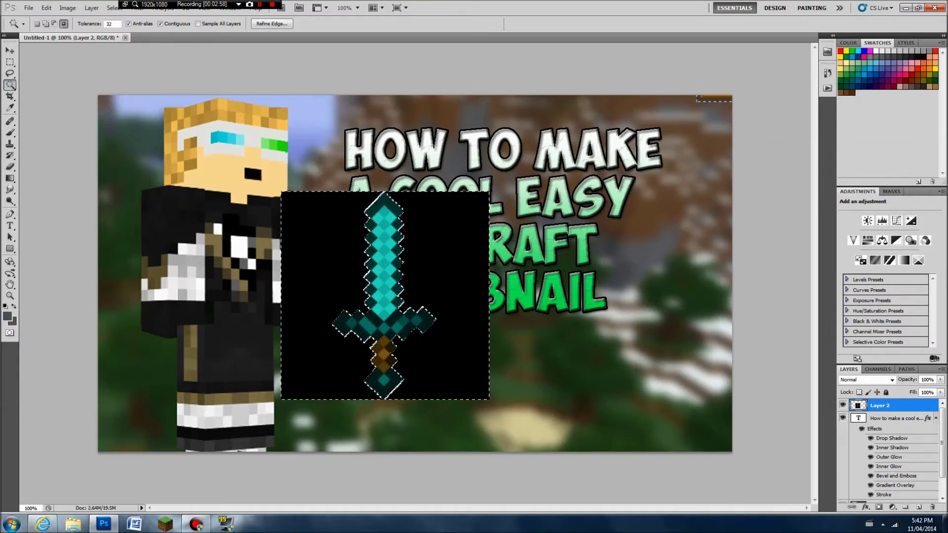
click(114, 8)
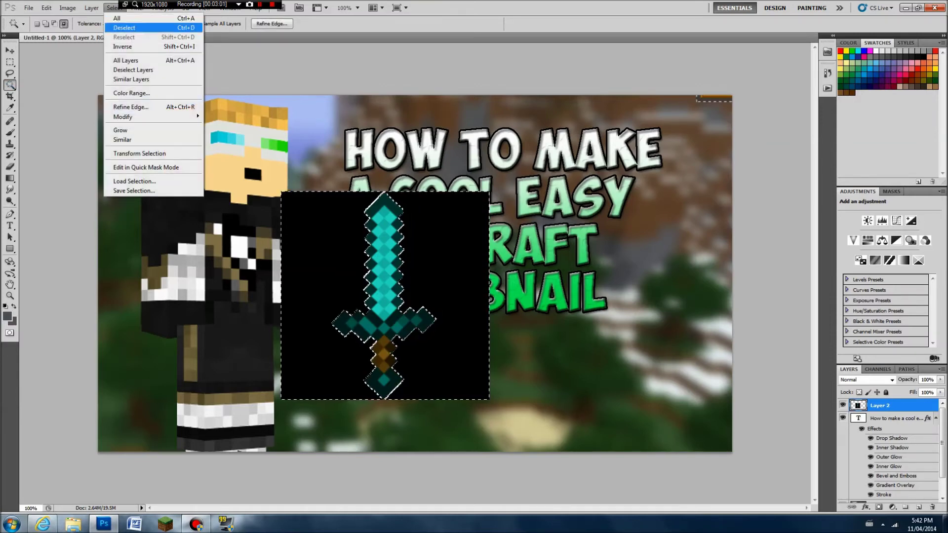
click(122, 47)
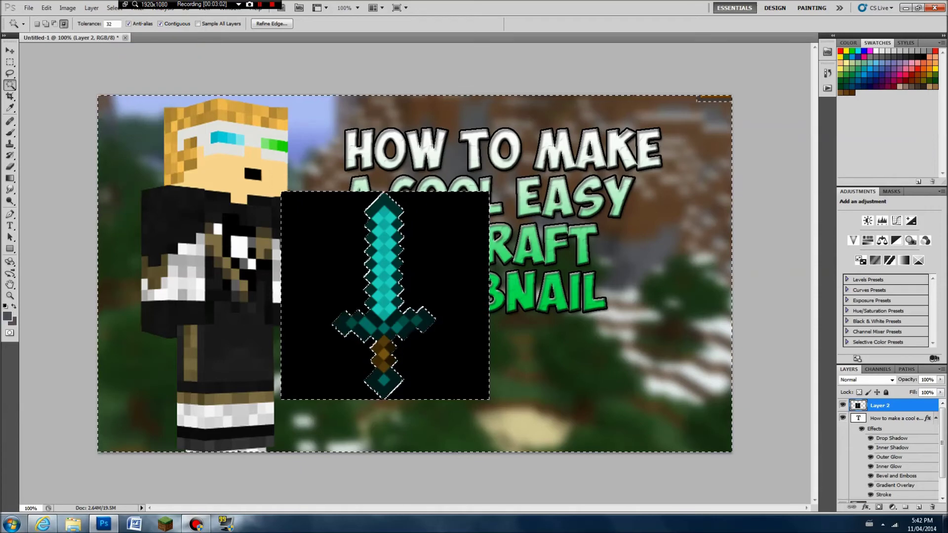
Copy the selected sword onto its own layer and move it to the lower right of the canvas.
click(10, 51)
key(ctrl+c)
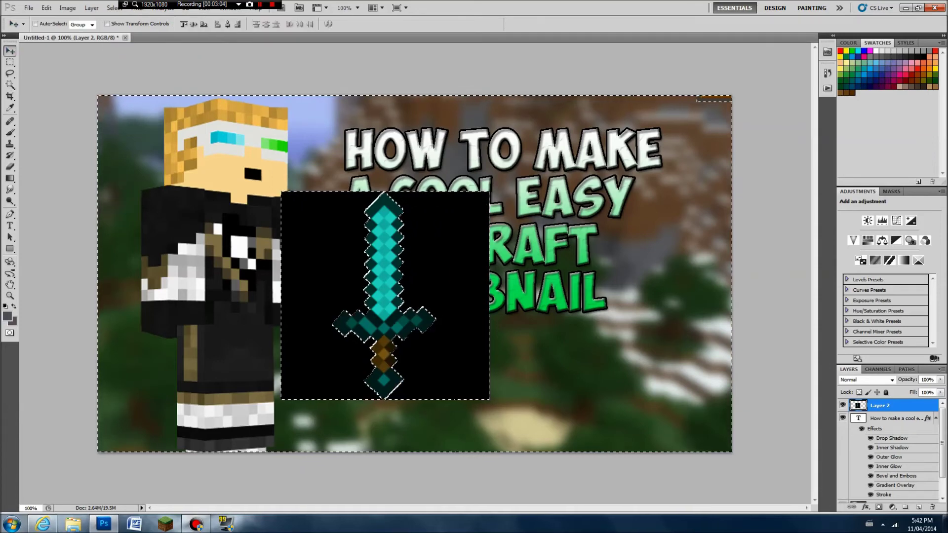
key(ctrl+v)
drag(415, 274, 616, 348)
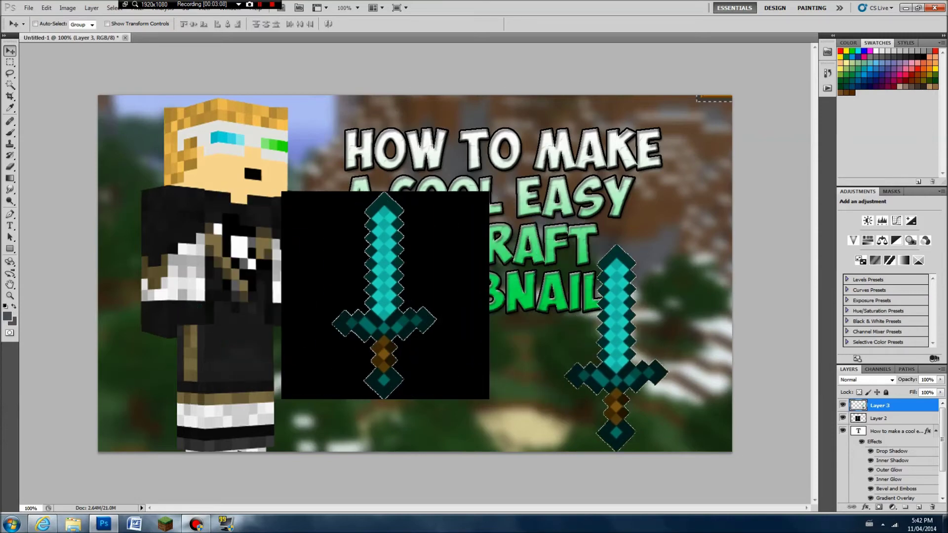
Delete the black-backed sword layer, Layer 2, and shift the title text slightly up and to the left.
right_click(880, 419)
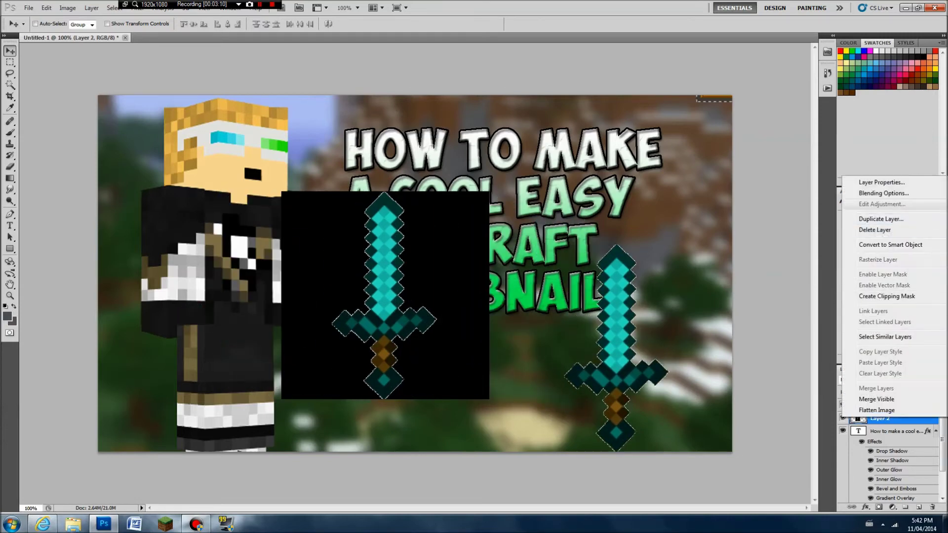
click(875, 229)
mouse_move(493, 223)
mouse_down()
mouse_move(452, 228)
mouse_move(476, 217)
mouse_up()
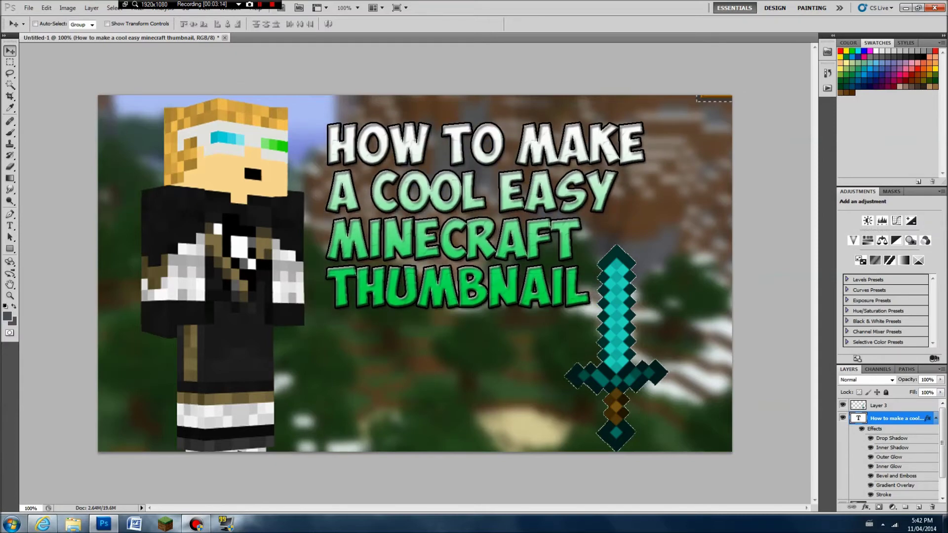
Scale the cut-out sword to about 90.66%, apply the transformation and move the sword closer to the canvas's right edge.
click(880, 405)
key(ctrl+t)
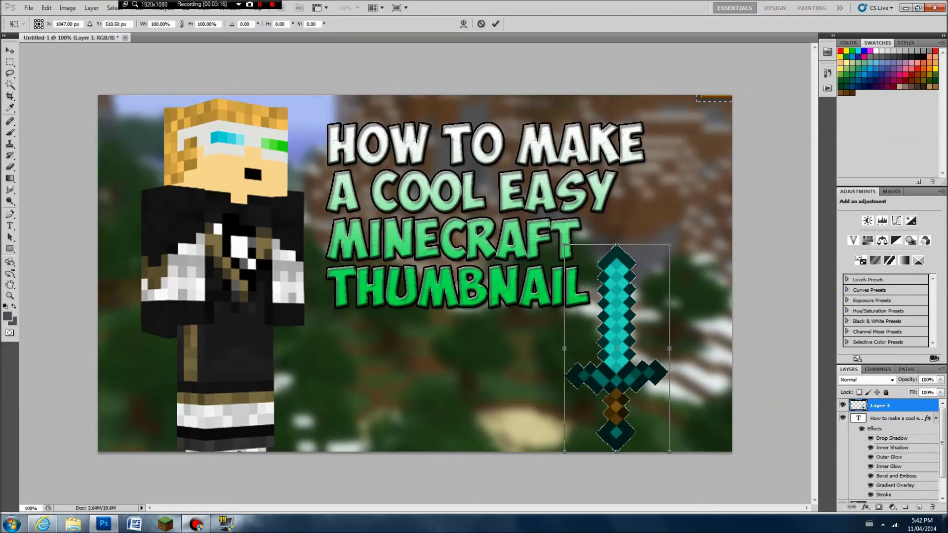
drag(669, 244, 659, 263)
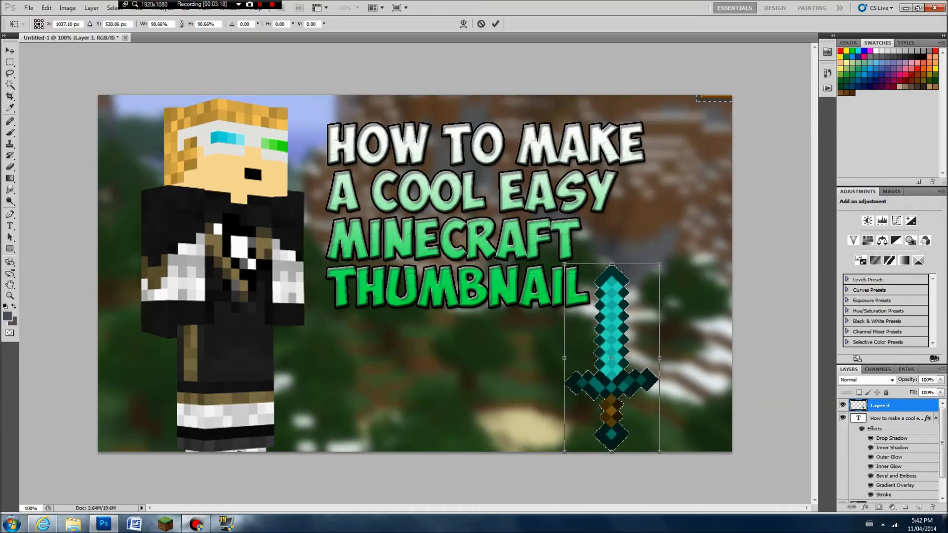
click(10, 50)
key(Return)
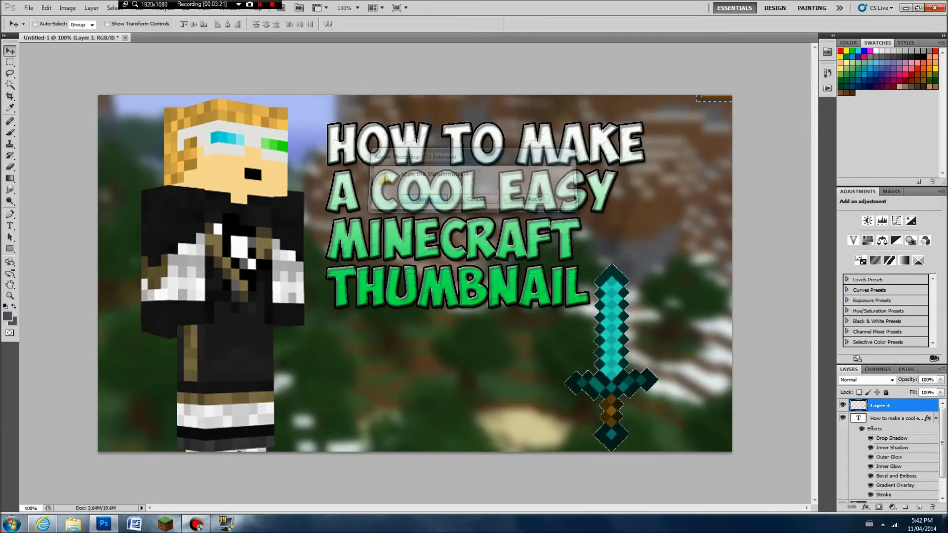
drag(617, 341, 663, 332)
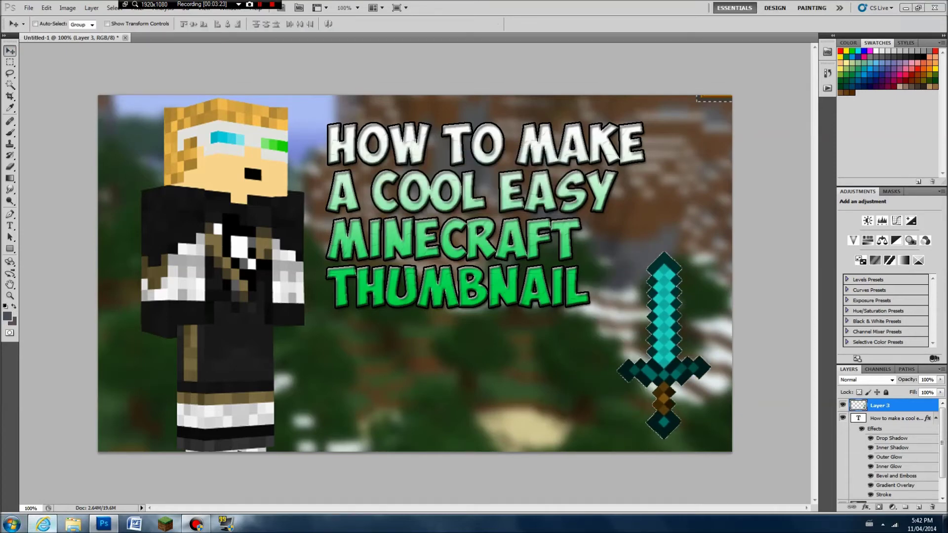
Switch back to Internet Explorer, return to the image results and search for "diamond".
click(43, 524)
click(8, 23)
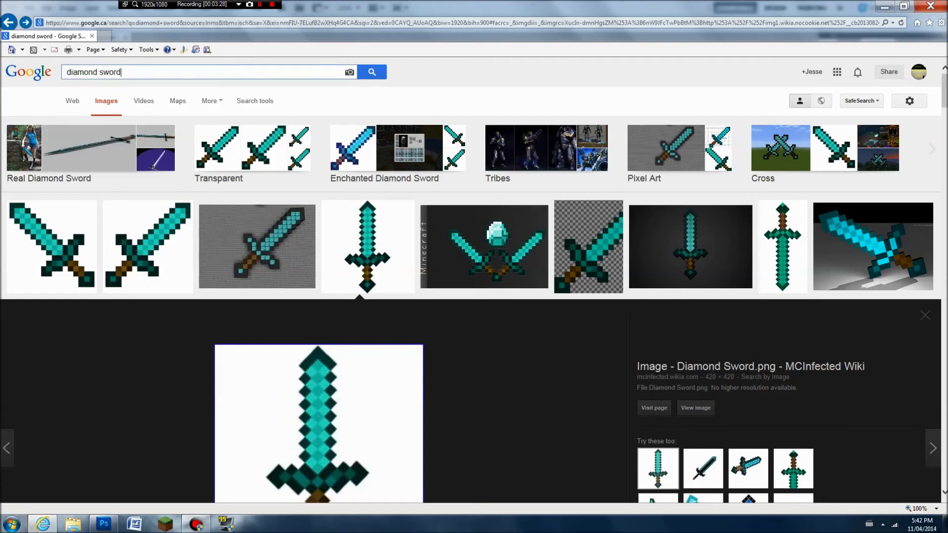
key(ctrl+a)
key(BackSpace)
text(diamond)
key(Return)
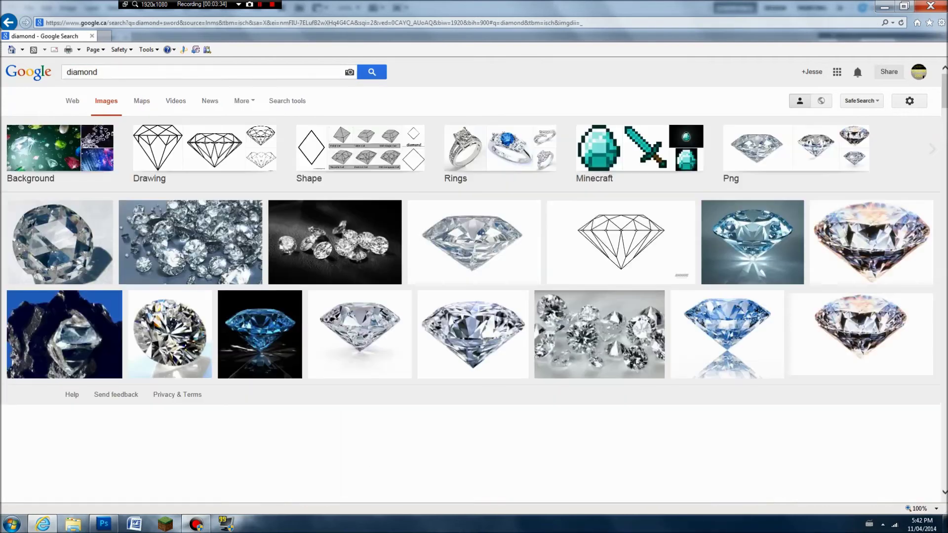
Refine the image search to "minecraft diamond".
click(98, 72)
key(ctrl+a)
key(Left)
text(minecraft)
key(Return)
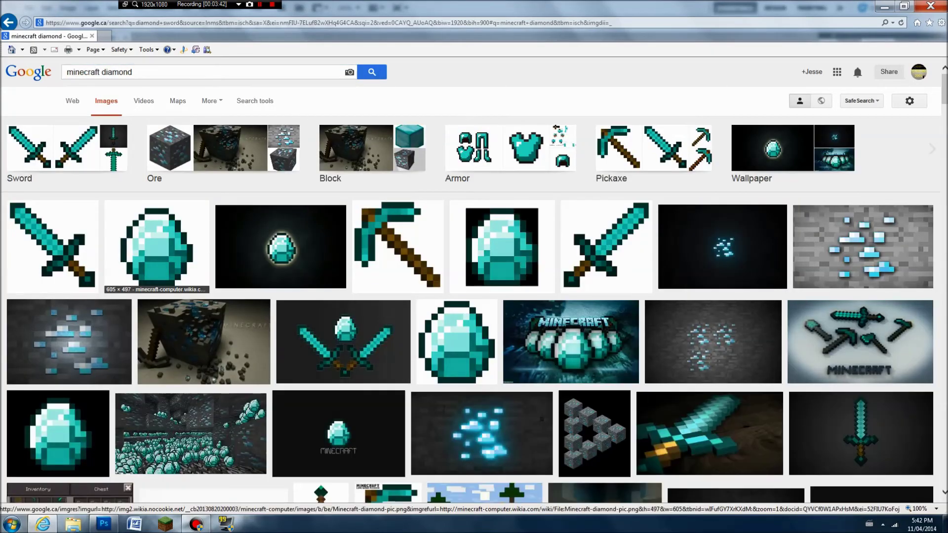
Open Minecraft-diamond-pic.png at full size, copy it and paste it into the thumbnail in Photoshop.
click(157, 247)
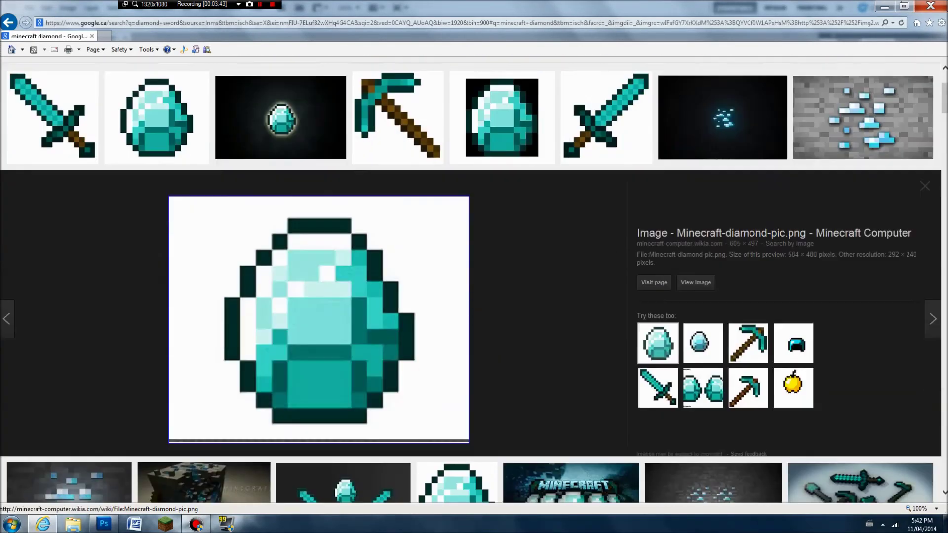
click(247, 296)
right_click(134, 161)
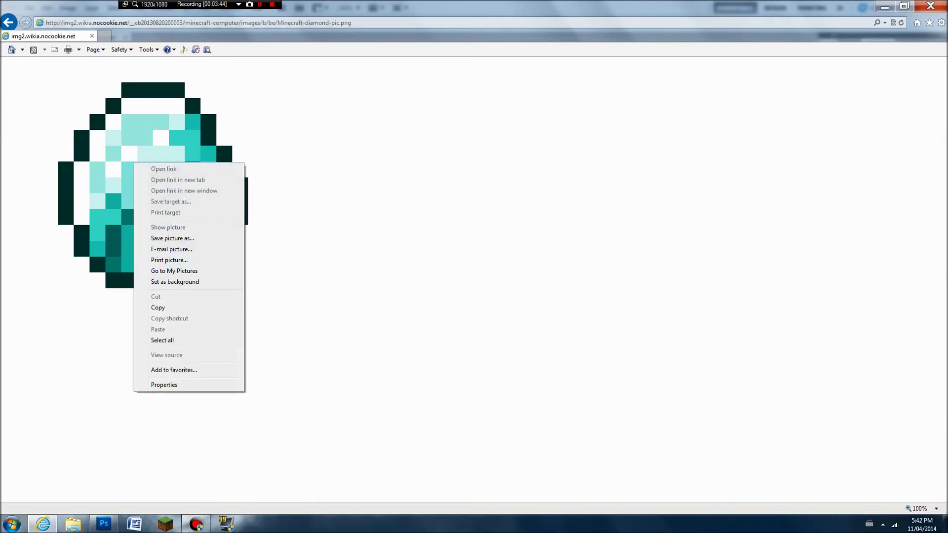
click(148, 305)
key(alt+Tab)
key(ctrl+v)
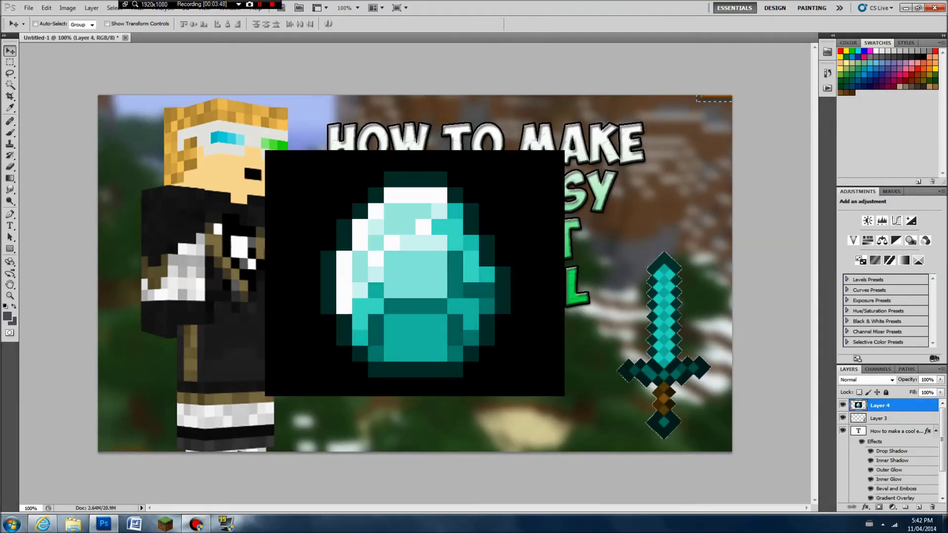
Isolate the diamond from its black background with an inverted Magic Wand selection, duplicate it onto a new layer and move it left over the character.
click(9, 85)
click(305, 202)
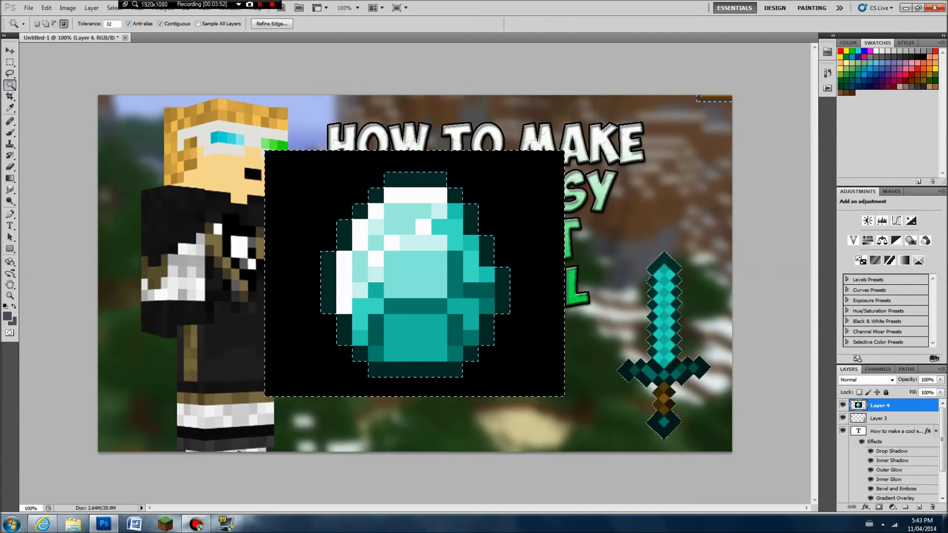
click(115, 8)
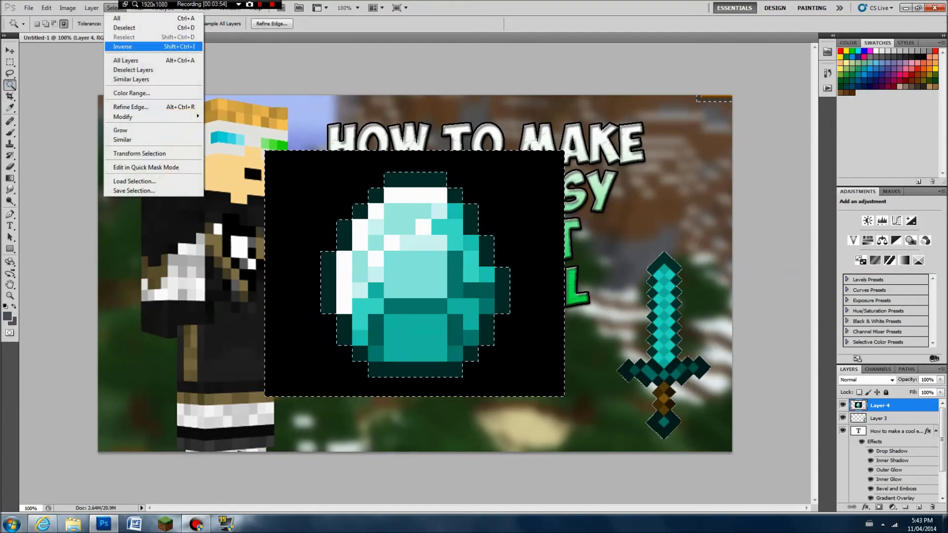
click(129, 42)
key(ctrl+j)
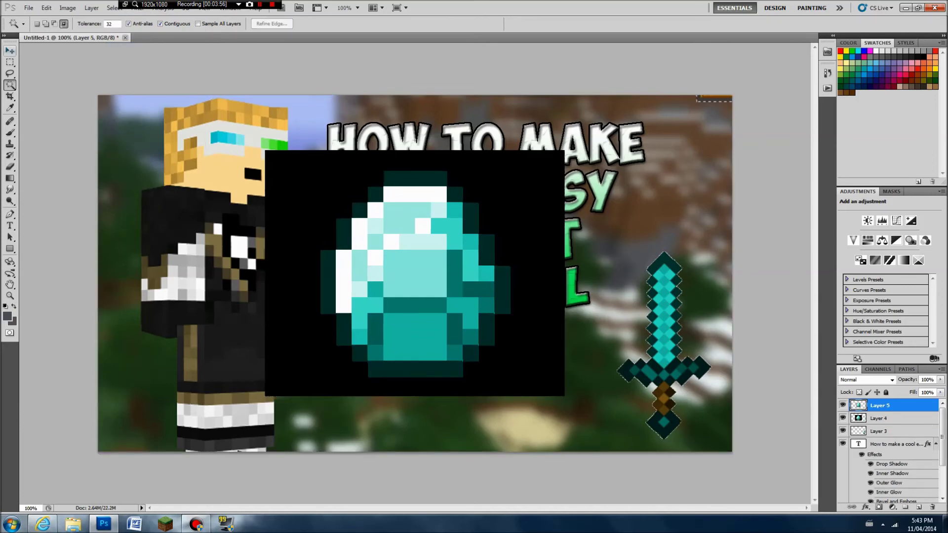
click(10, 50)
drag(415, 275, 235, 275)
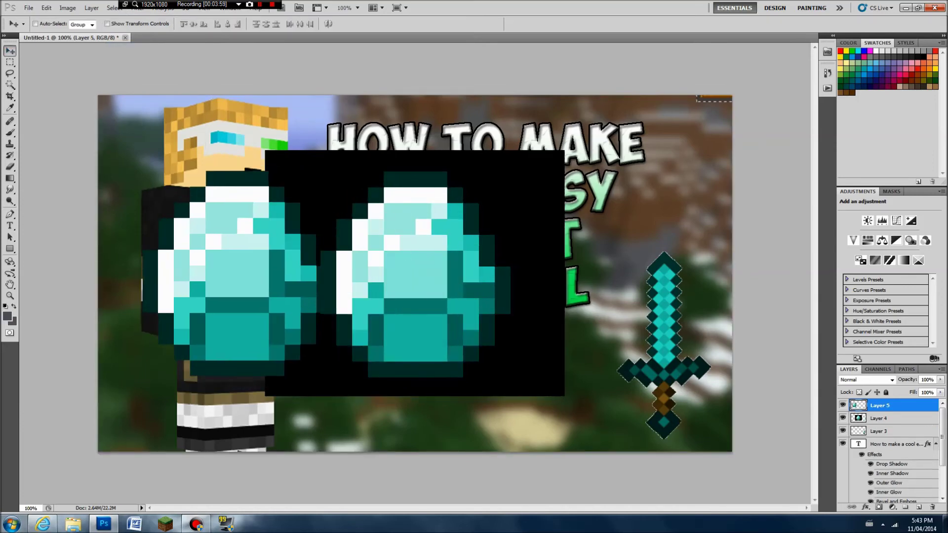
Delete the pasted diamond layer with the black background, keeping the cut-out diamond.
click(879, 419)
right_click(879, 418)
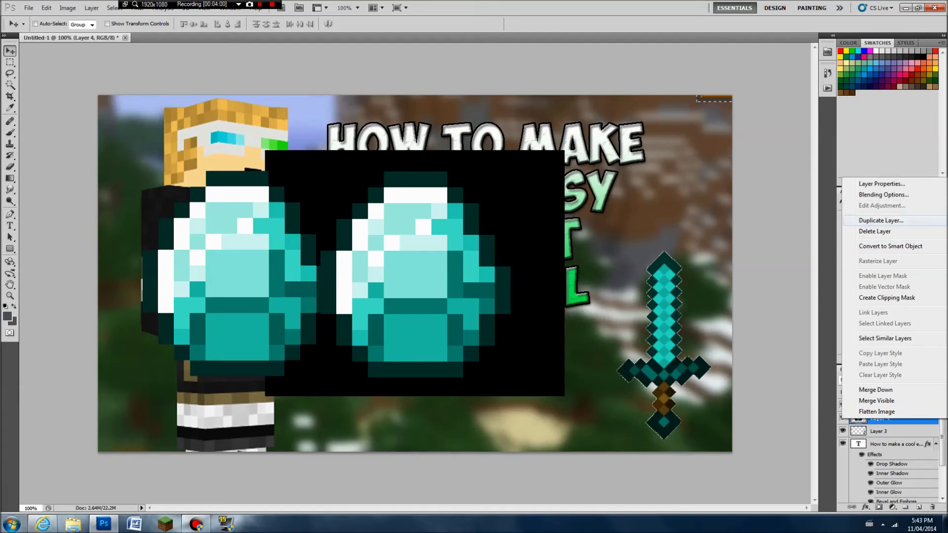
click(874, 231)
Scale the cut-out diamond proportionally to about 57% and move it below the title text, between the character and the sword.
key(ctrl+t)
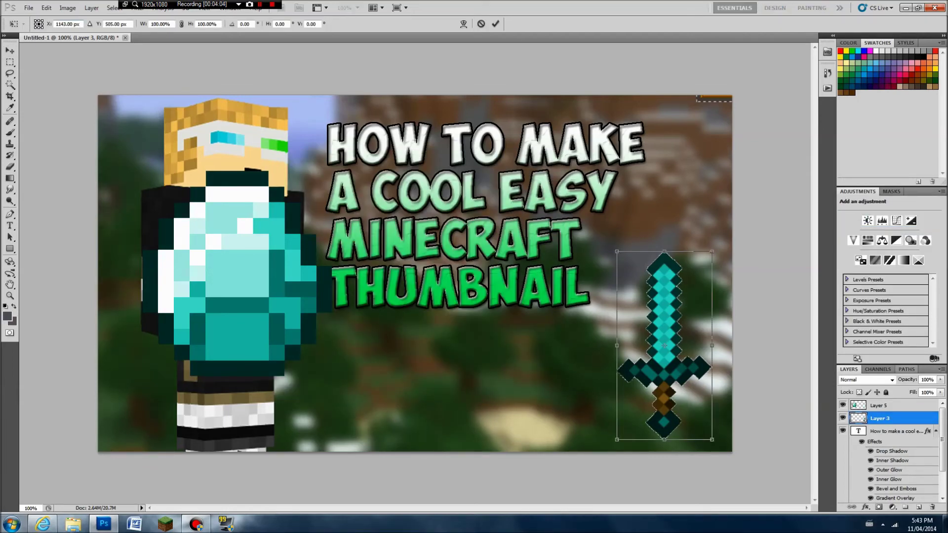
key(Return)
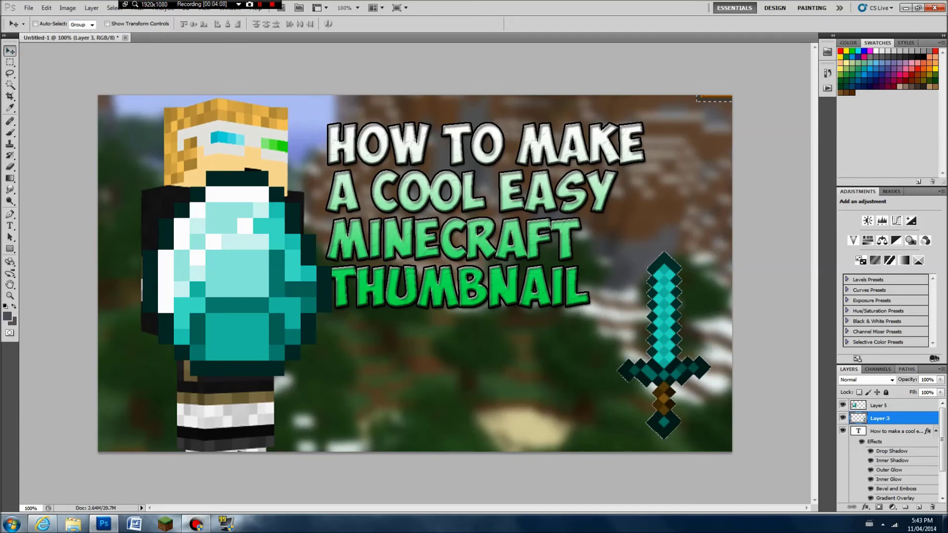
click(889, 405)
key(ctrl+t)
drag(333, 171, 251, 259)
key(v)
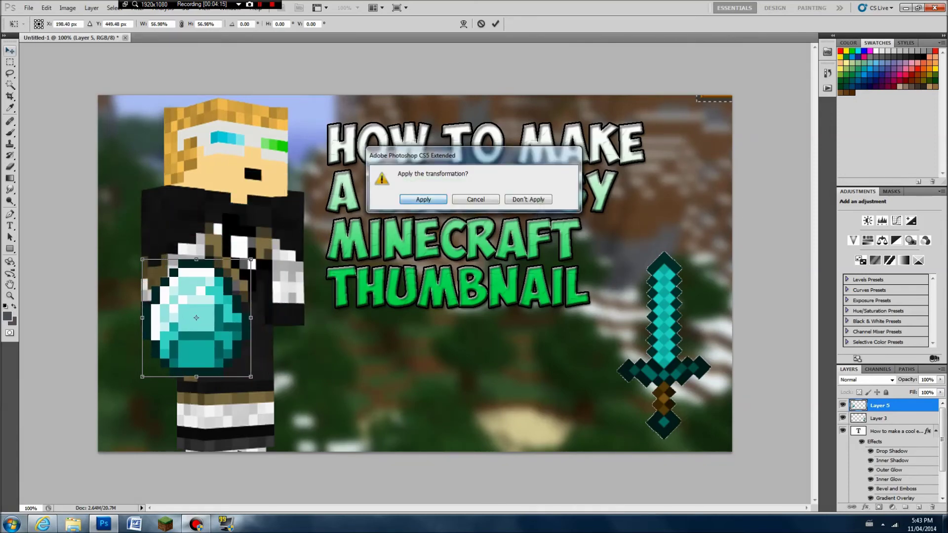
key(Return)
drag(197, 316, 467, 400)
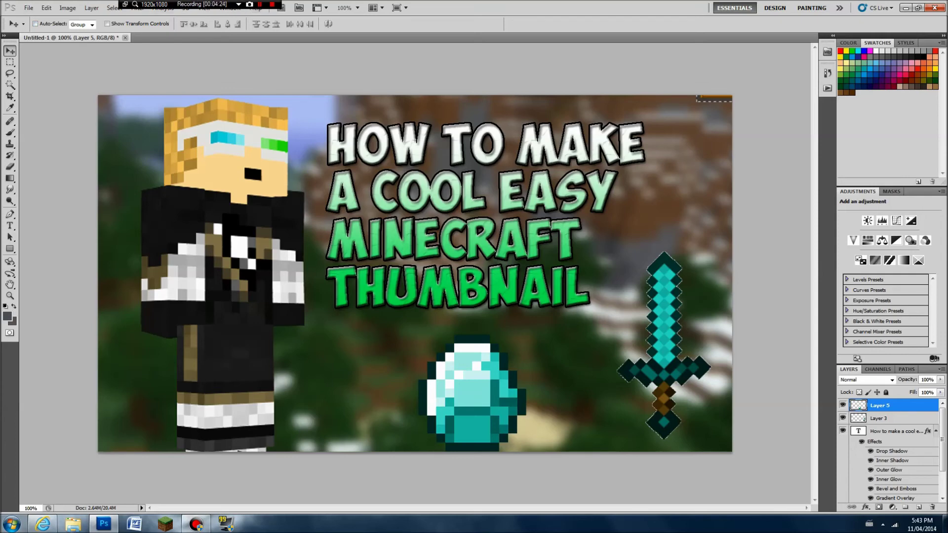
click(43, 524)
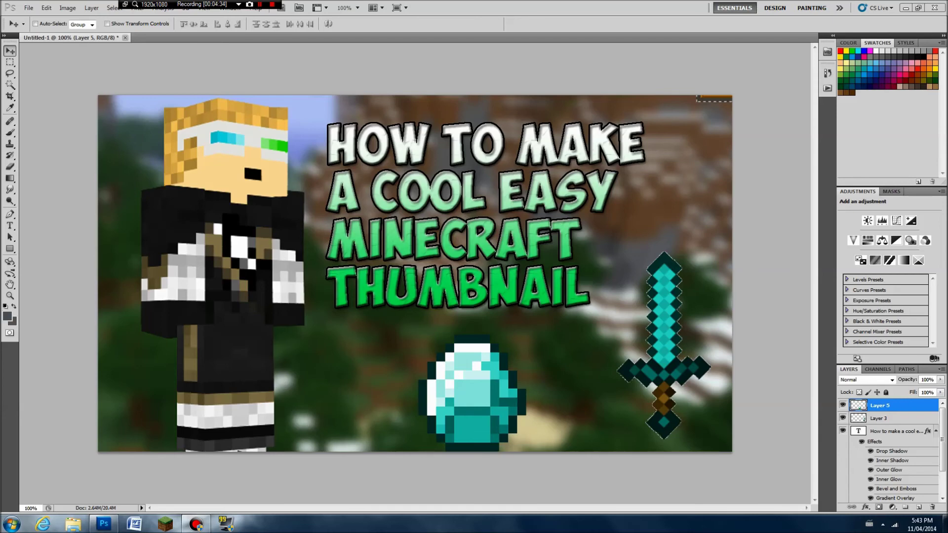
Save the thumbnail as a JPEG copy named HowToMakeAMinecraftThumbnail in the Minecraft Thumbnails folder.
click(29, 8)
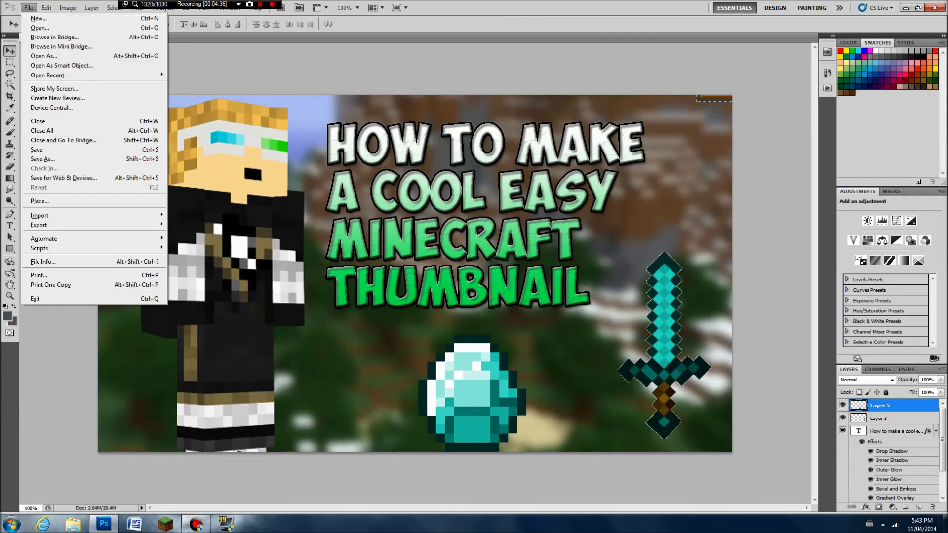
click(49, 159)
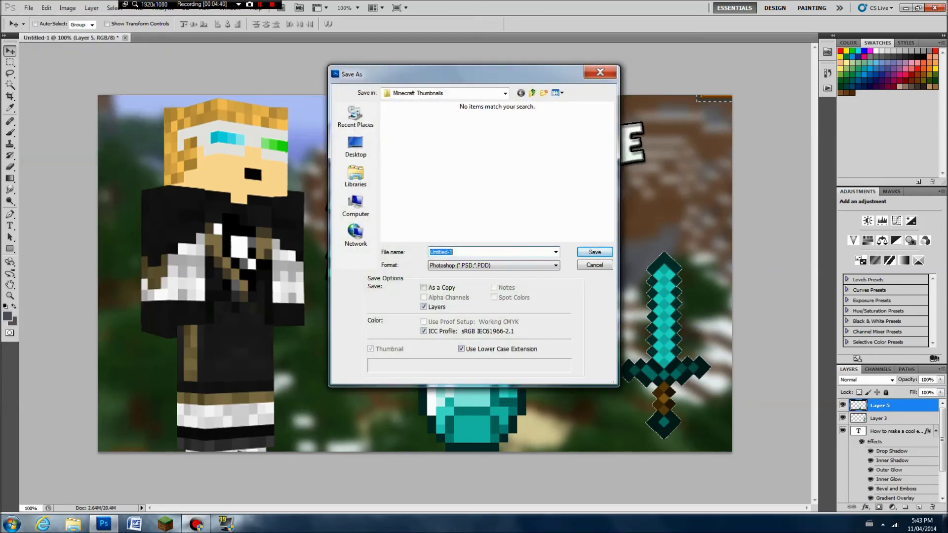
click(494, 266)
click(486, 332)
double_click(445, 252)
key(BackSpace)
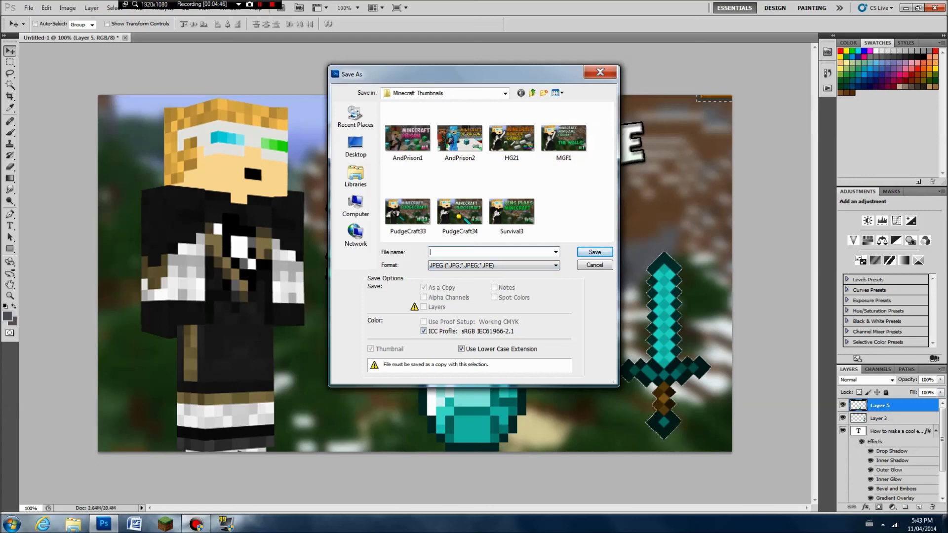
text(HowToMakeAMinecraftThumbnail)
key(Return)
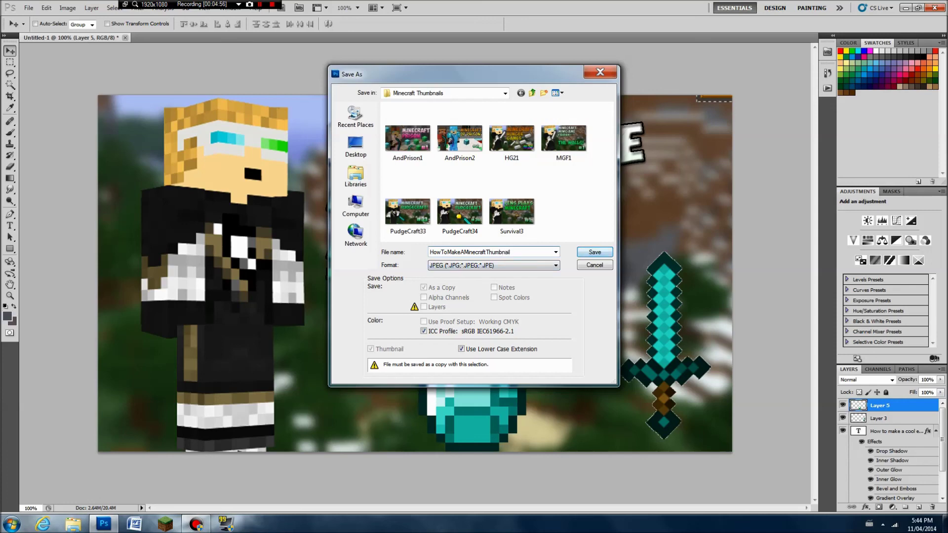
key(Return)
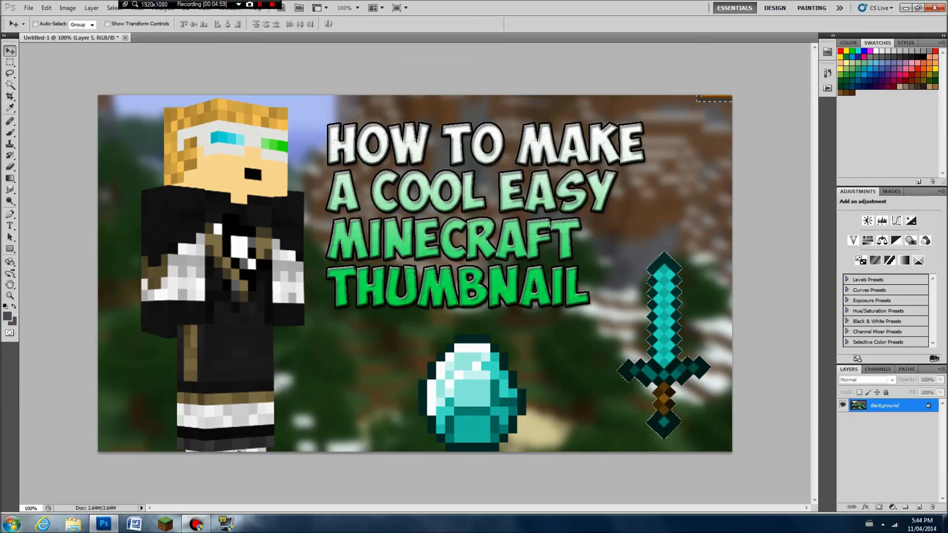